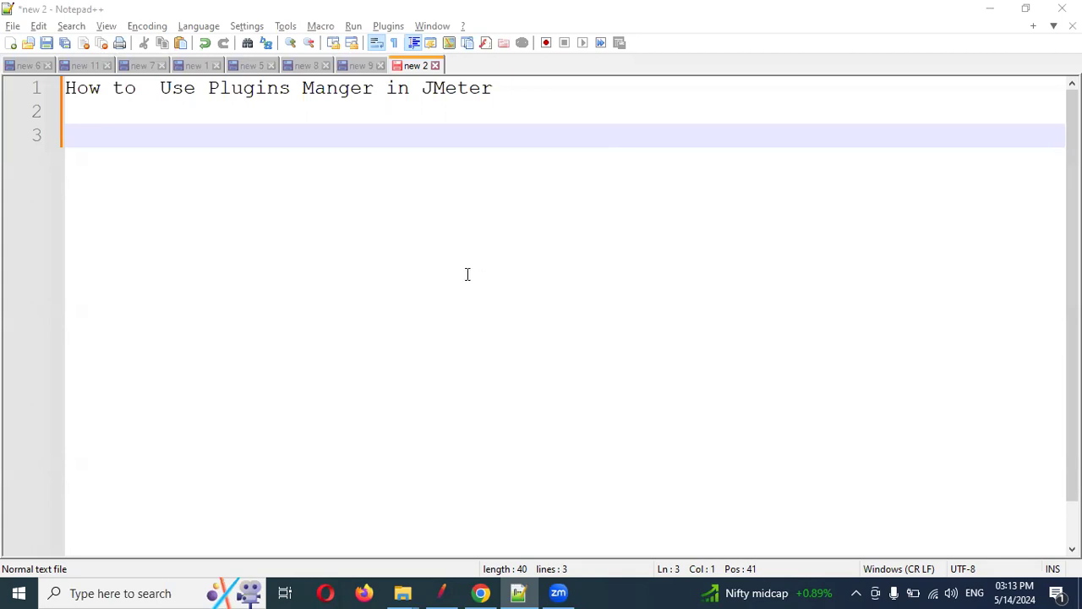
- Switch to JMeter and check its options for a Plugins Manager entry
left_click(413, 590)
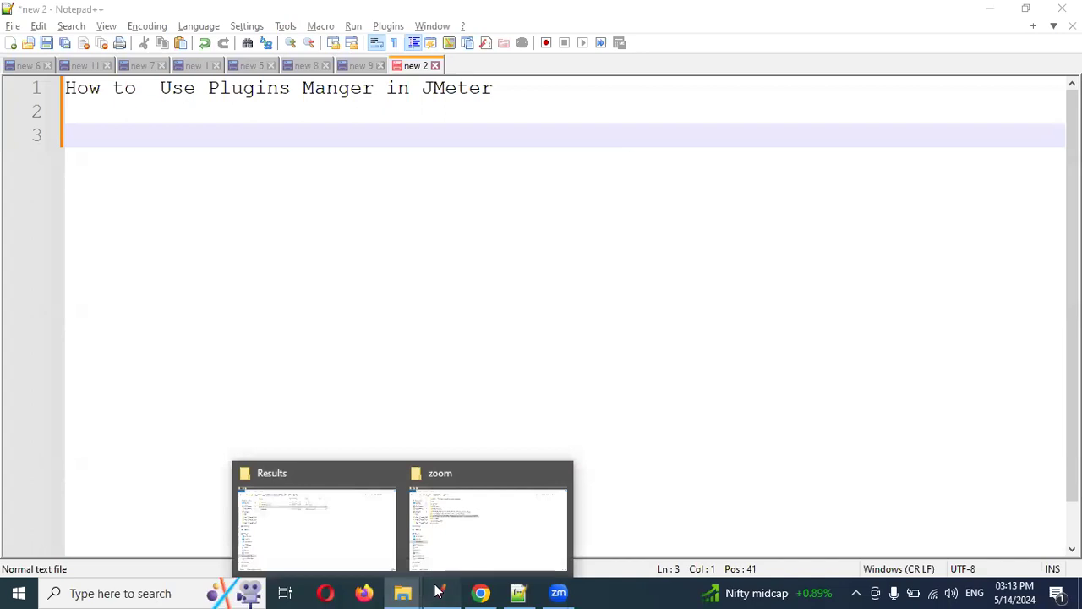
left_click(440, 591)
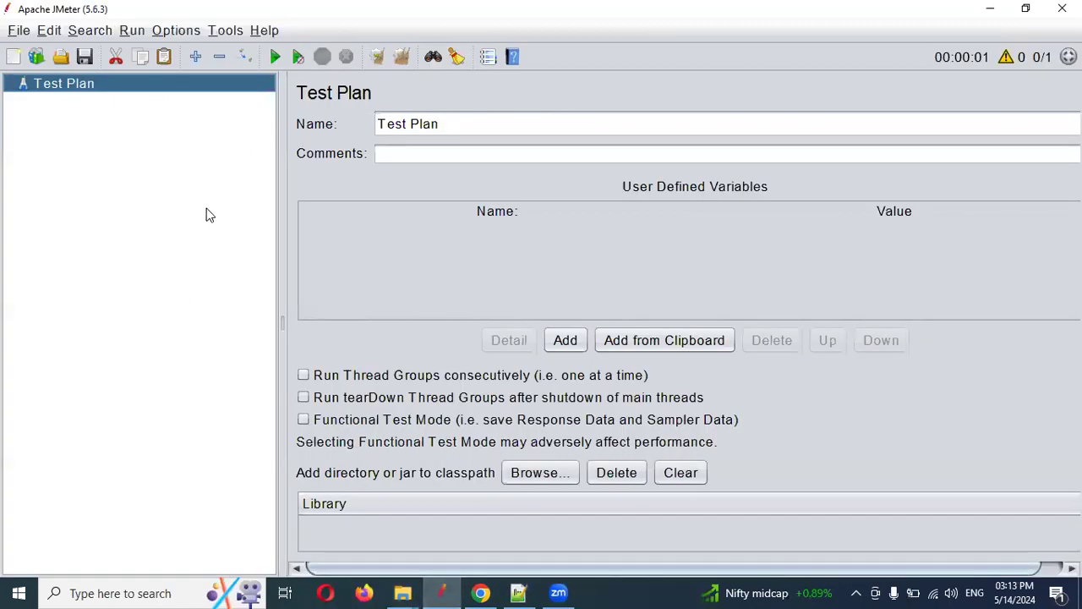
left_click(176, 31)
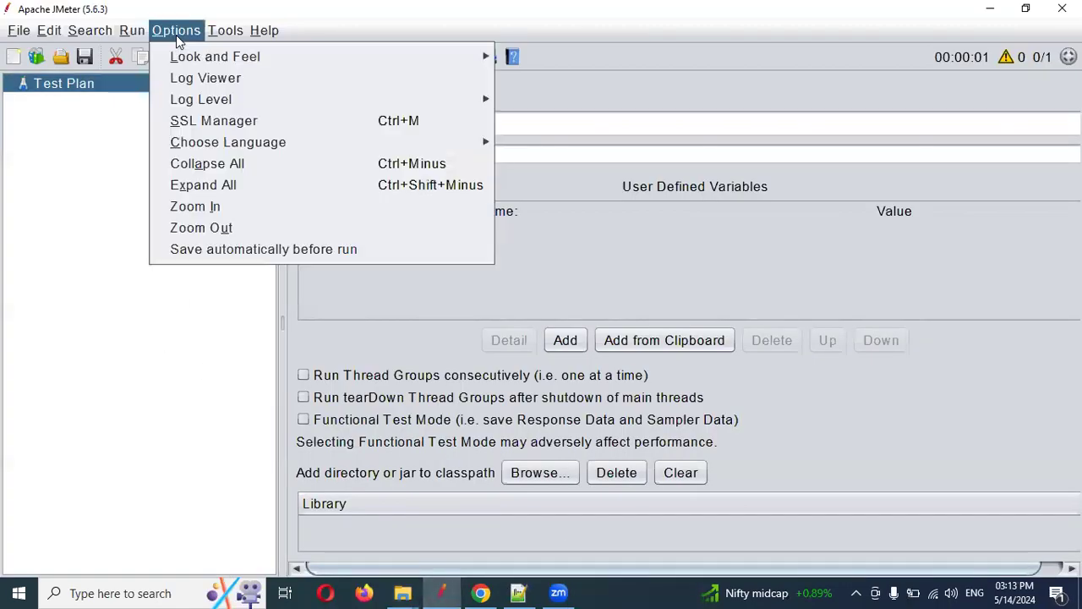
mouse_move(241, 132)
mouse_move(241, 107)
left_click(124, 356)
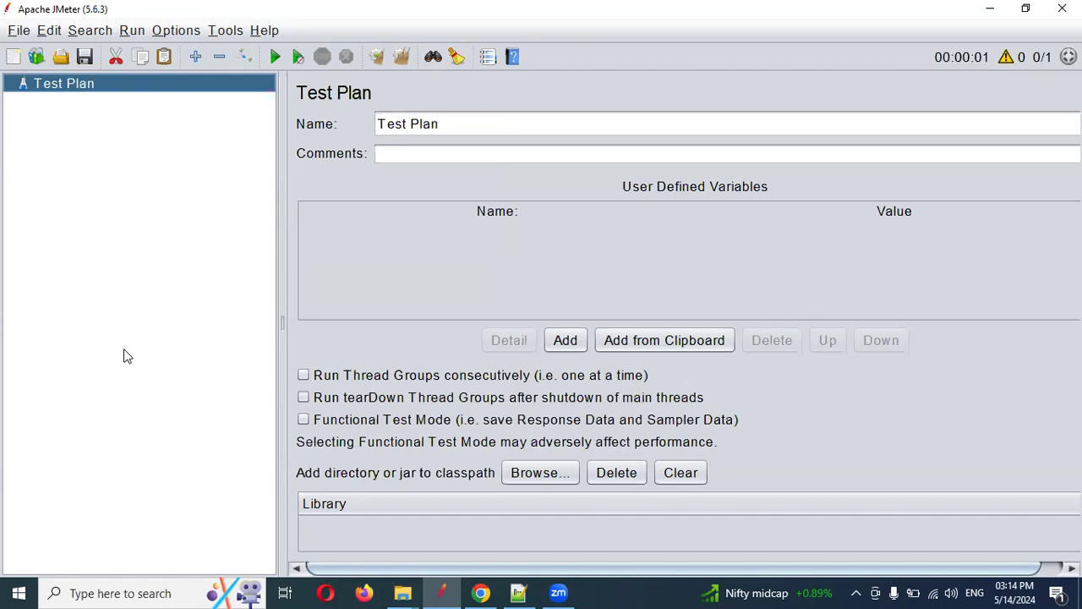
- Switch to Chrome and view the Installation and Usage section of the JMeter Plugins Manager documentation
left_click(481, 593)
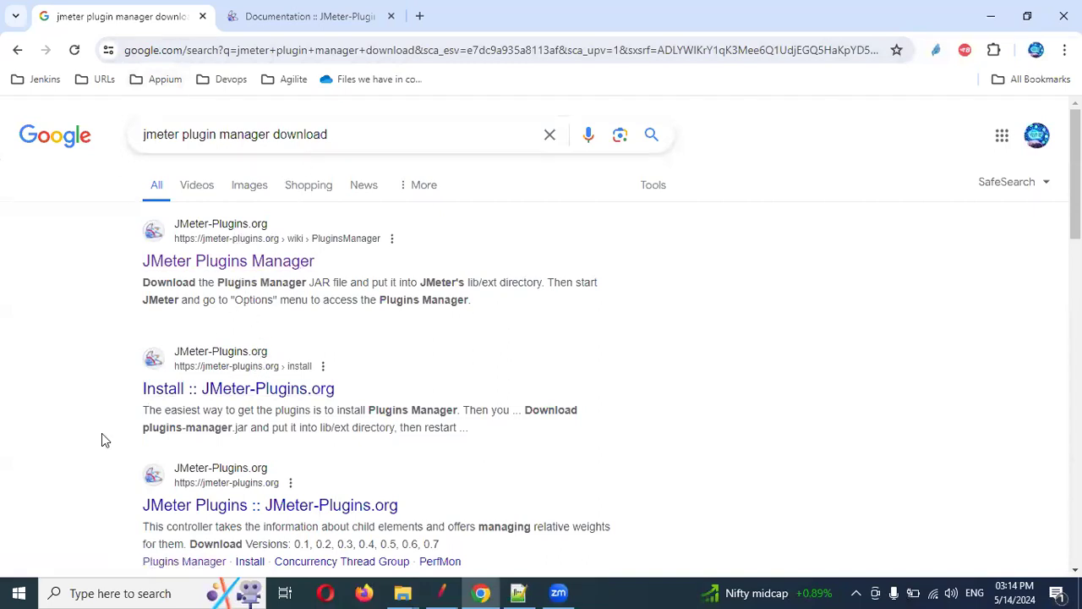
left_click(272, 7)
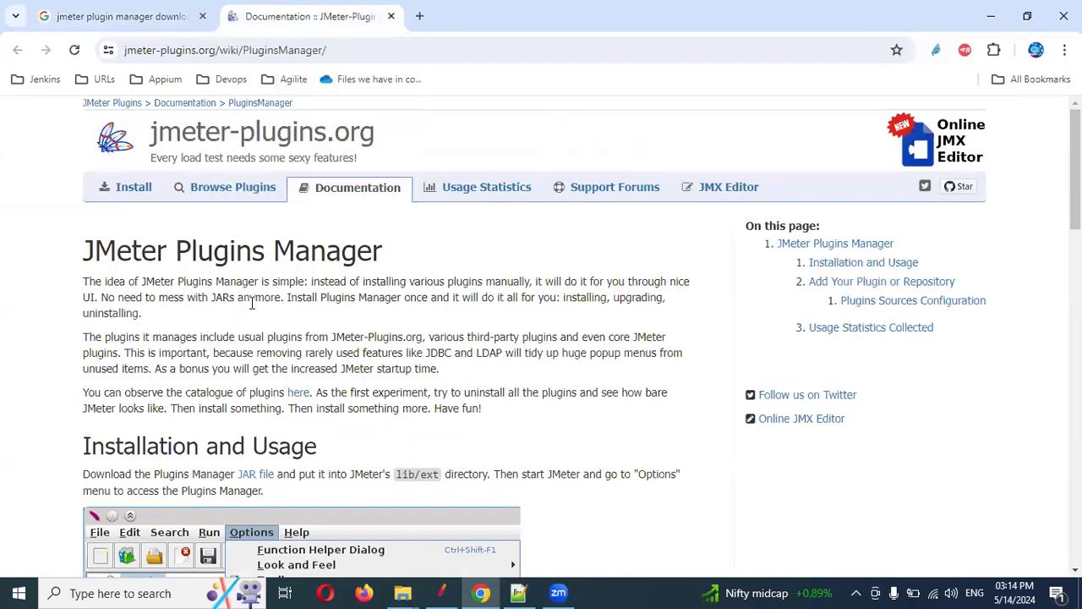
scroll(252, 302, "down", 2)
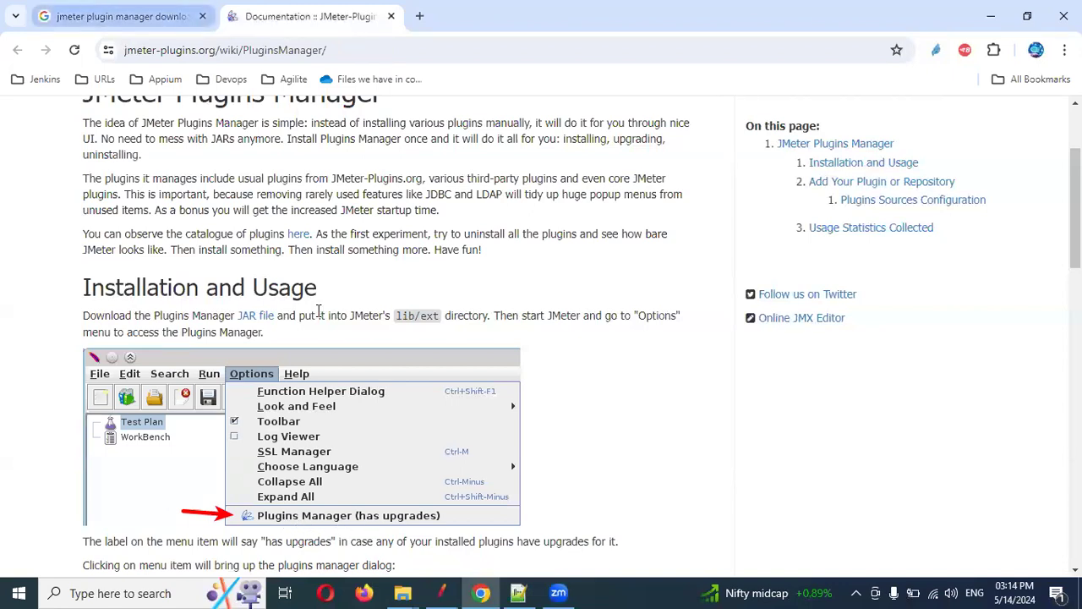
- Return to JMeter and recheck the available options against the documentation's Plugins Manager screenshot
left_click(441, 593)
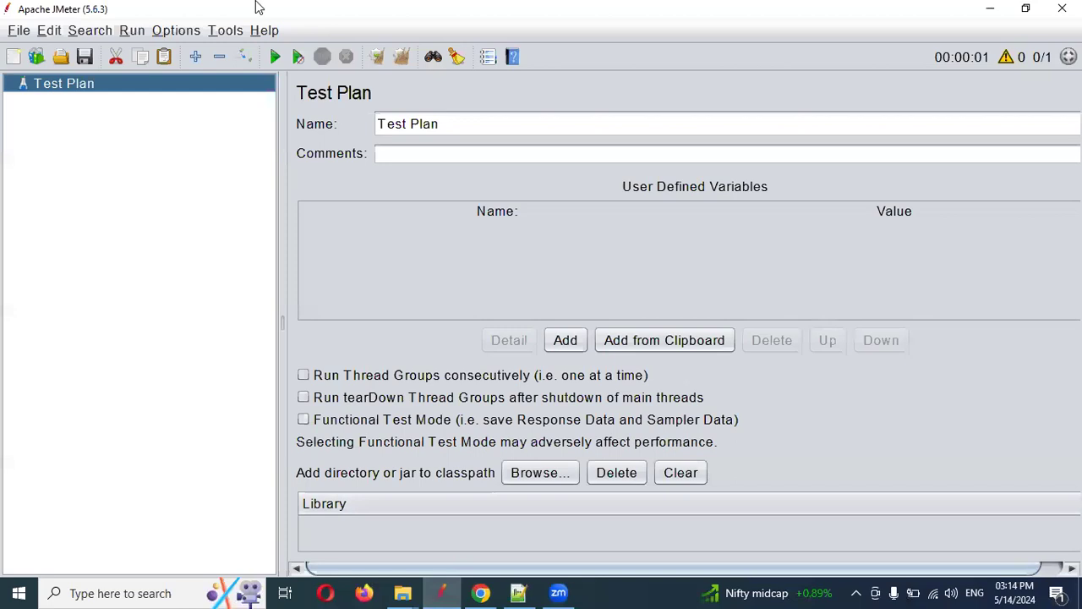
left_click(186, 30)
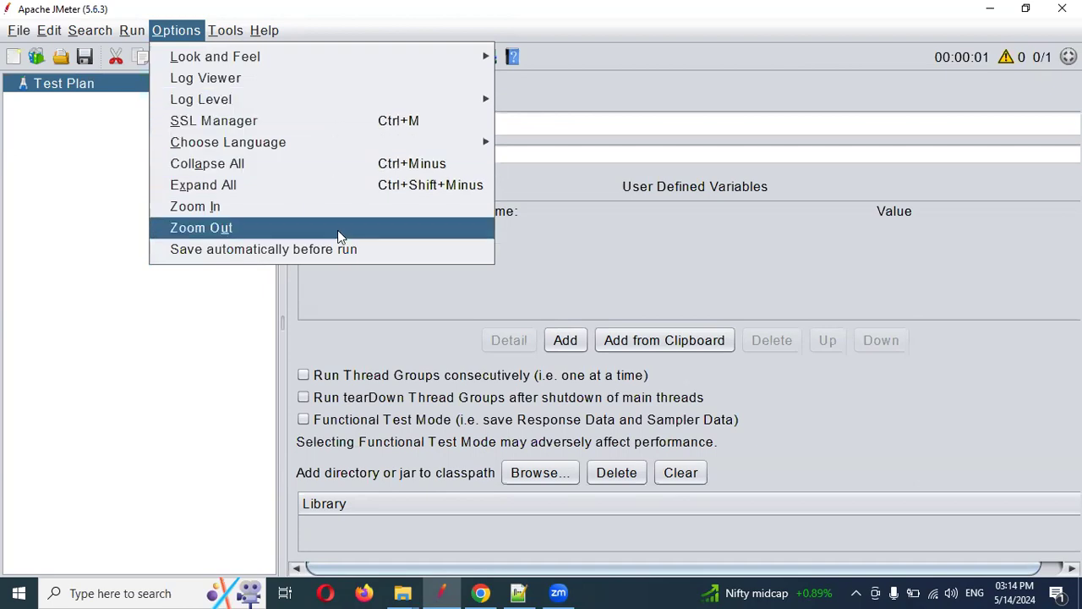
left_click(245, 381)
- Switch back to Chrome, download the Plugins Manager JAR file from the documentation page, and review the installation instructions
key("alt+Tab")
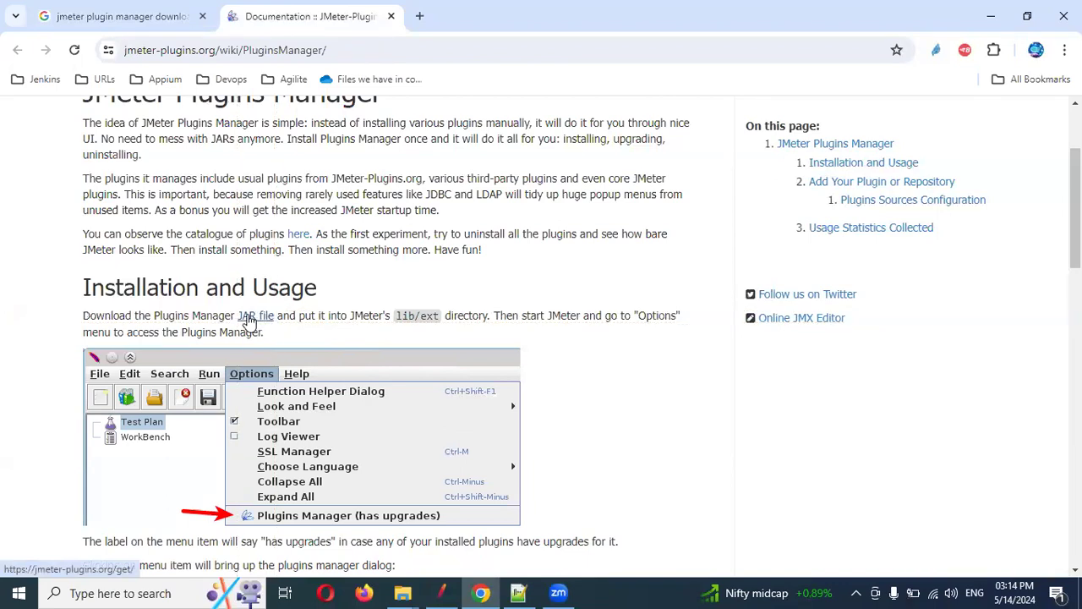
middle_click(249, 322)
left_click(457, 20)
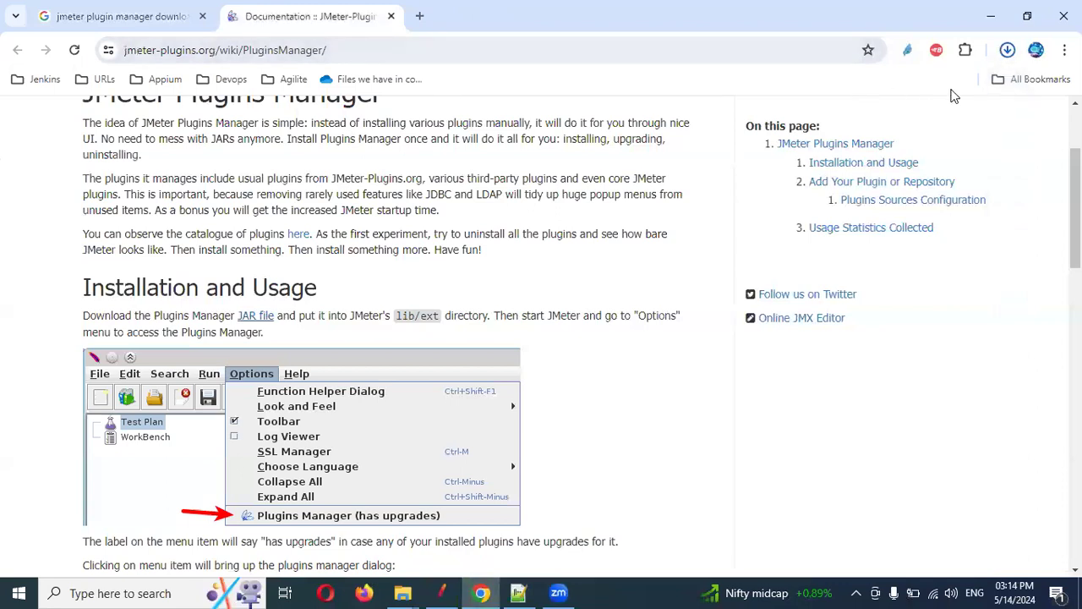
scroll(545, 290, "down", 2)
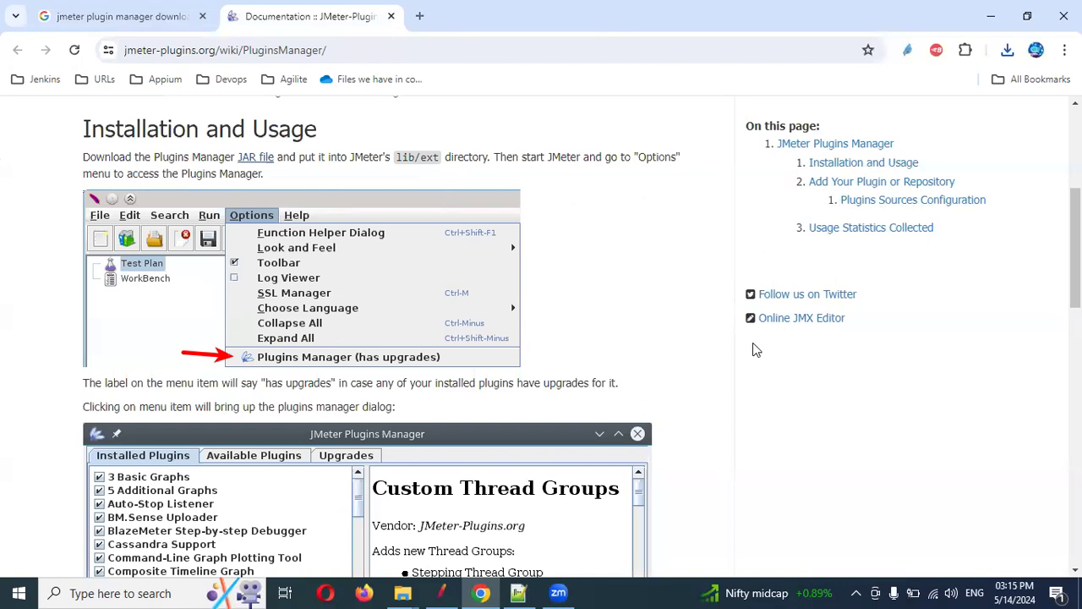
scroll(406, 321, "down", 2)
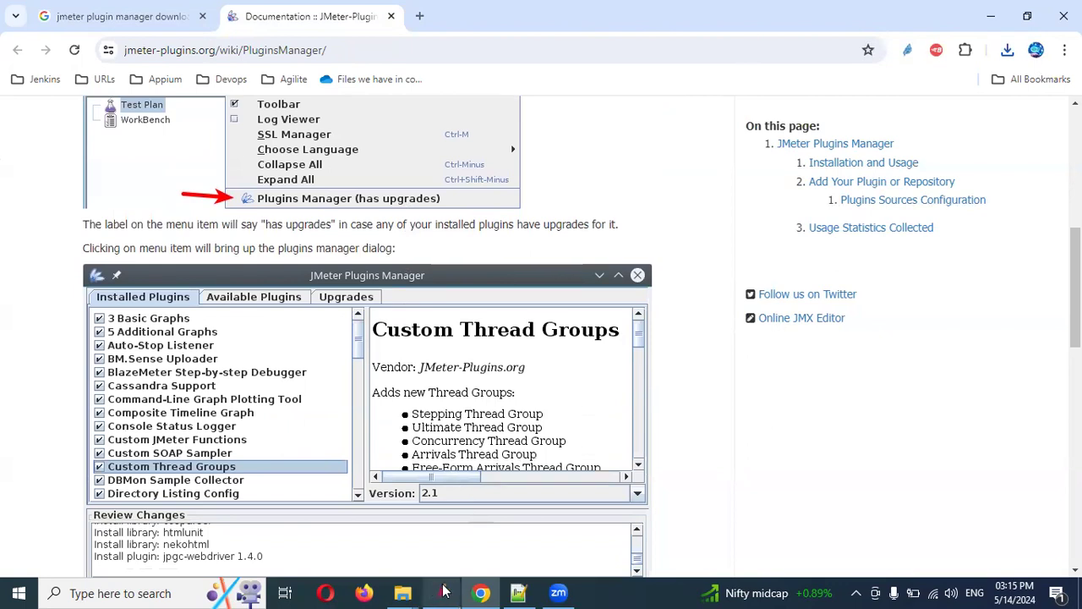
- Switch to File Explorer and copy jmeter-plugins-manager-1.10 from the Downloads folder
mouse_move(439, 592)
mouse_move(403, 593)
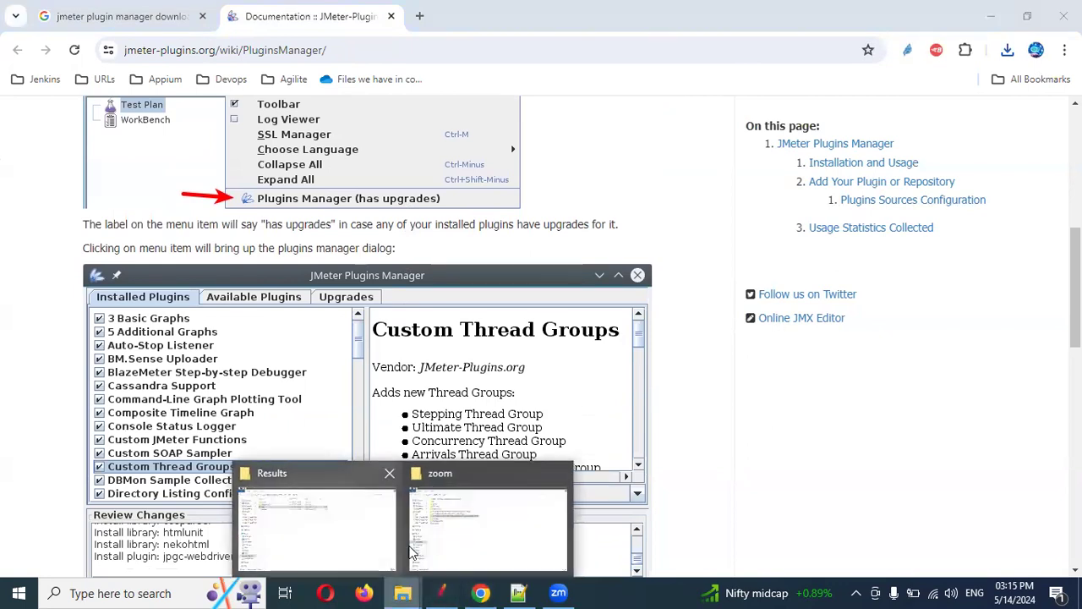
left_click(352, 551)
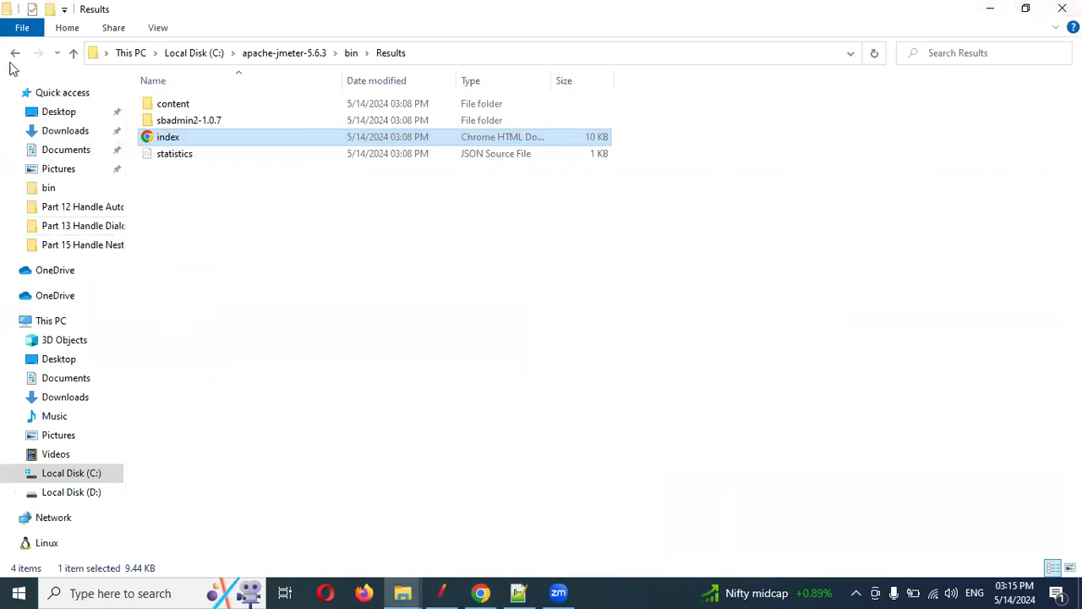
left_click(52, 132)
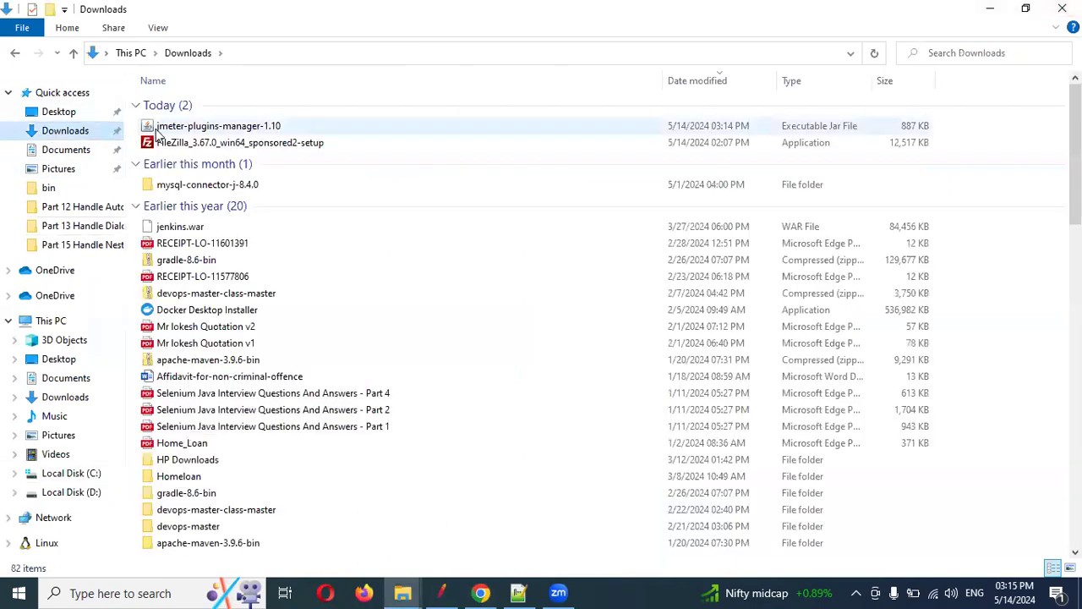
left_click(167, 128)
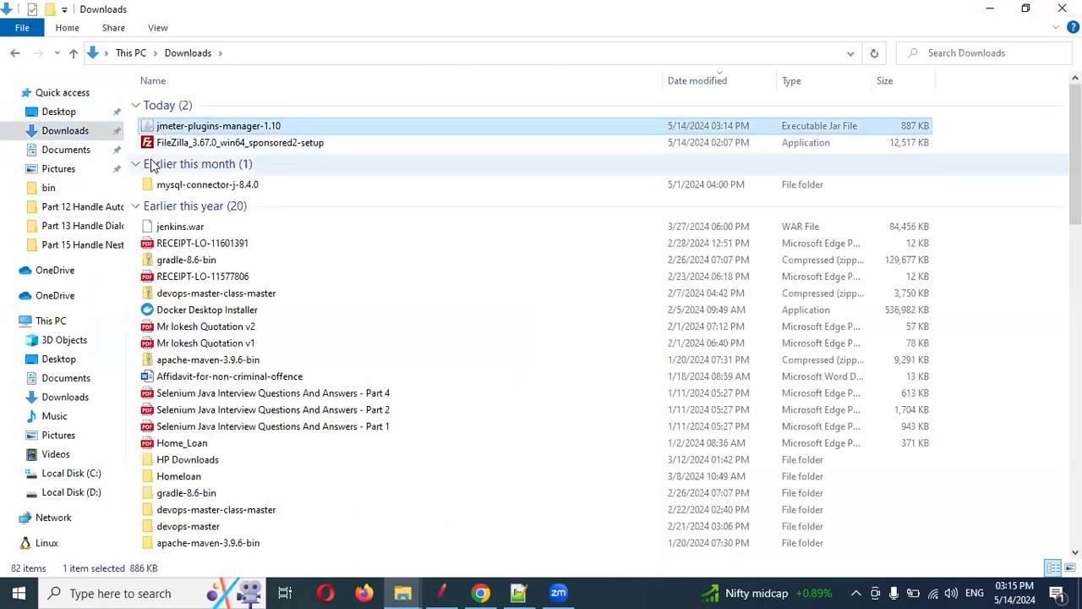
- Paste the copied plugins manager JAR into the lib\ext folder of apache-jmeter-5.6.3 on Local Disk (C:)
left_click(402, 593)
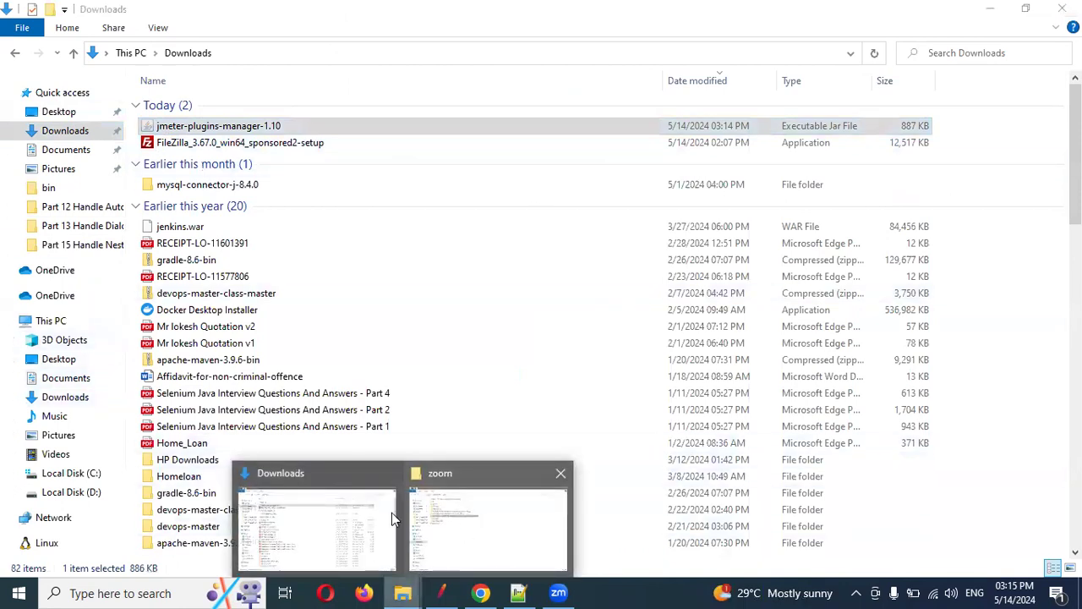
left_click(317, 525)
left_click(75, 475)
double_click(196, 151)
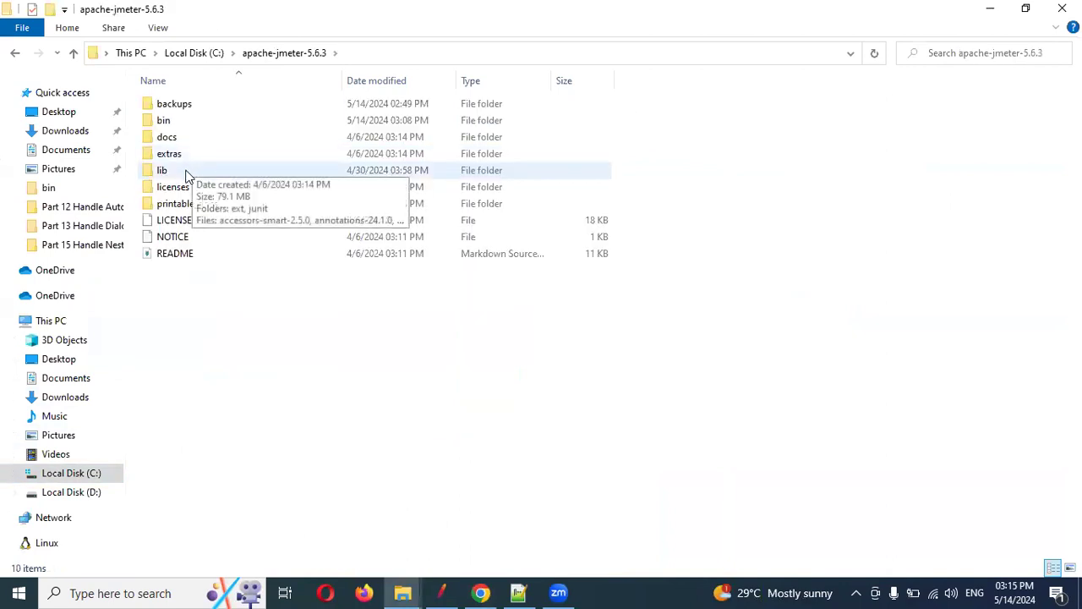
double_click(187, 171)
double_click(188, 103)
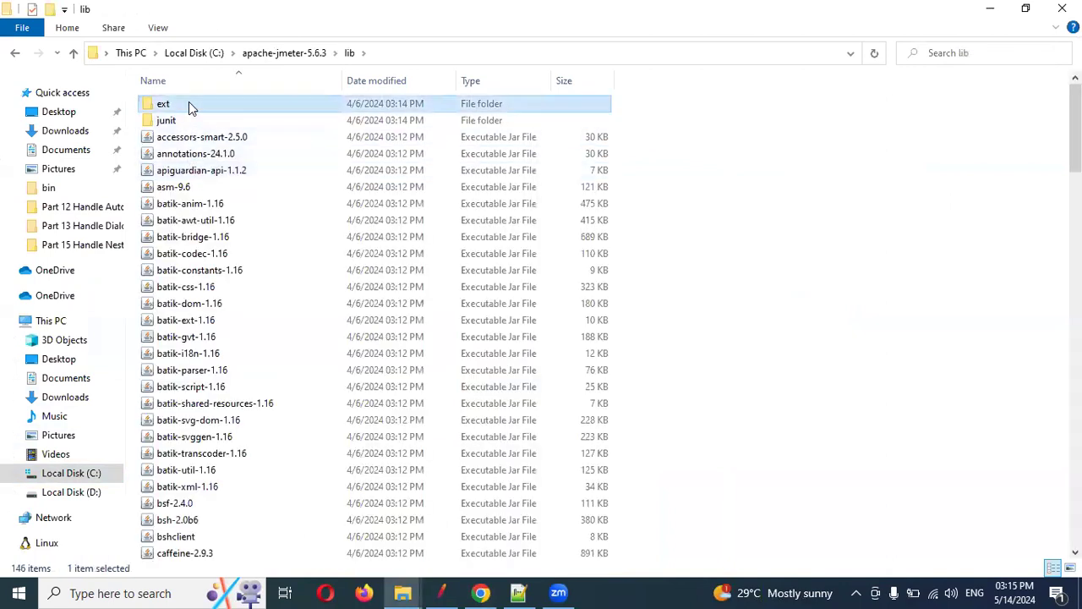
key("ctrl+v")
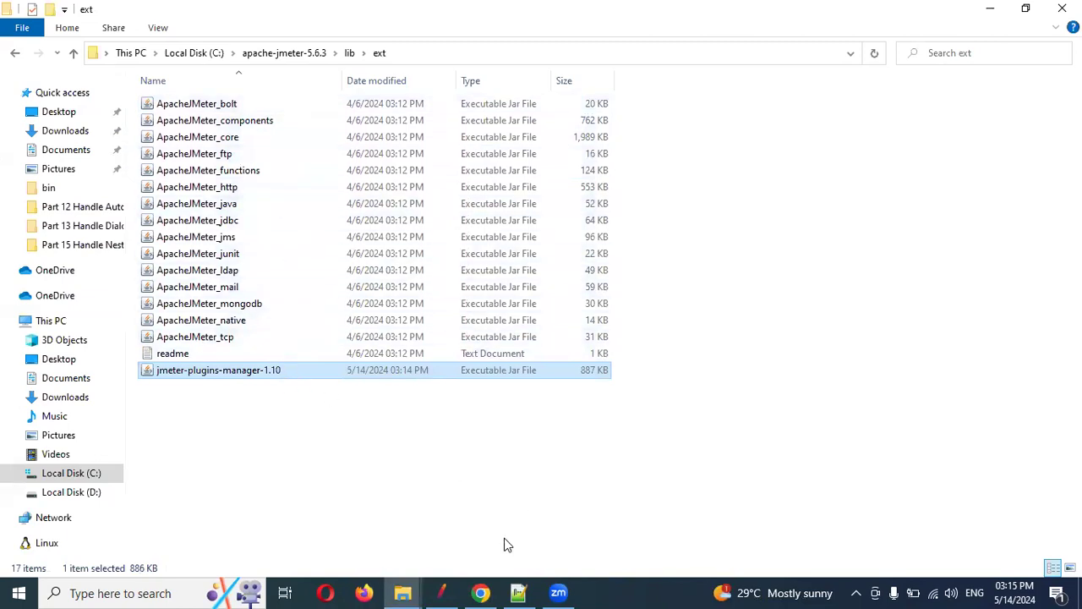
- Switch to JMeter and restart it to load the new plugin
left_click(441, 592)
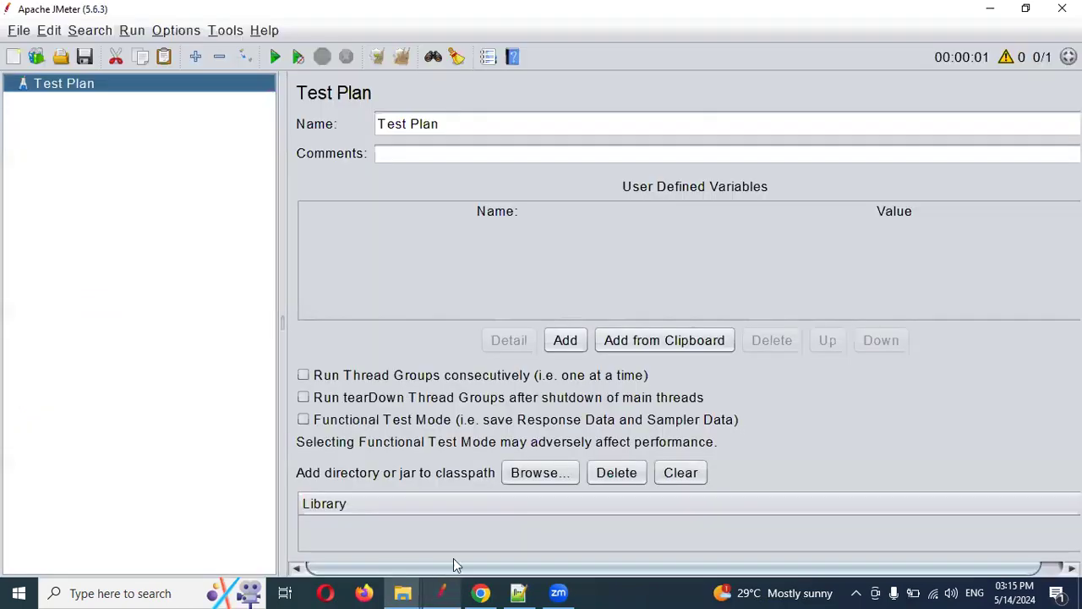
left_click(19, 30)
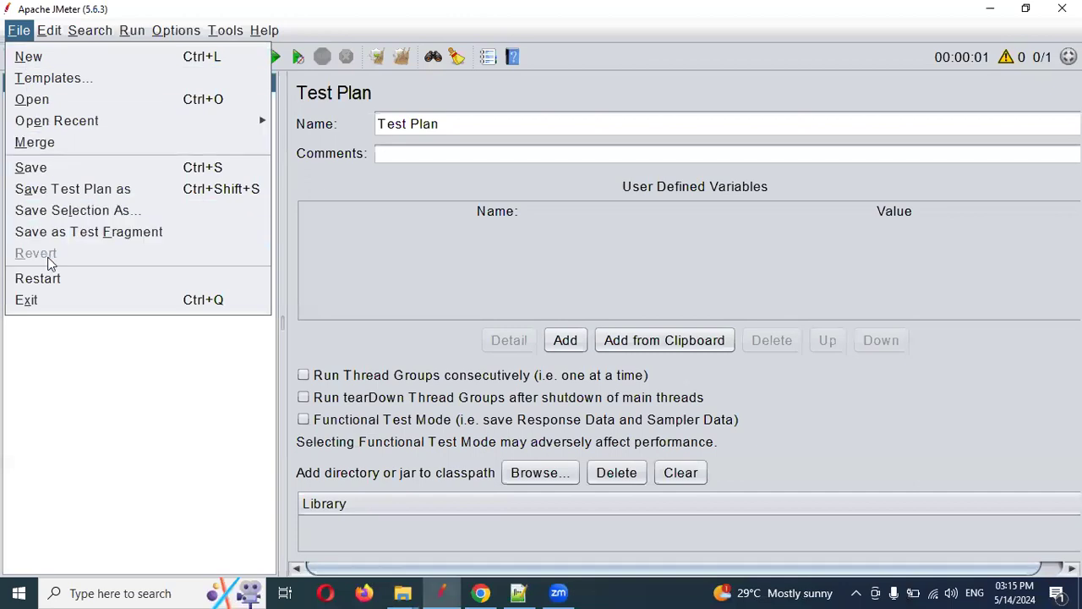
left_click(48, 278)
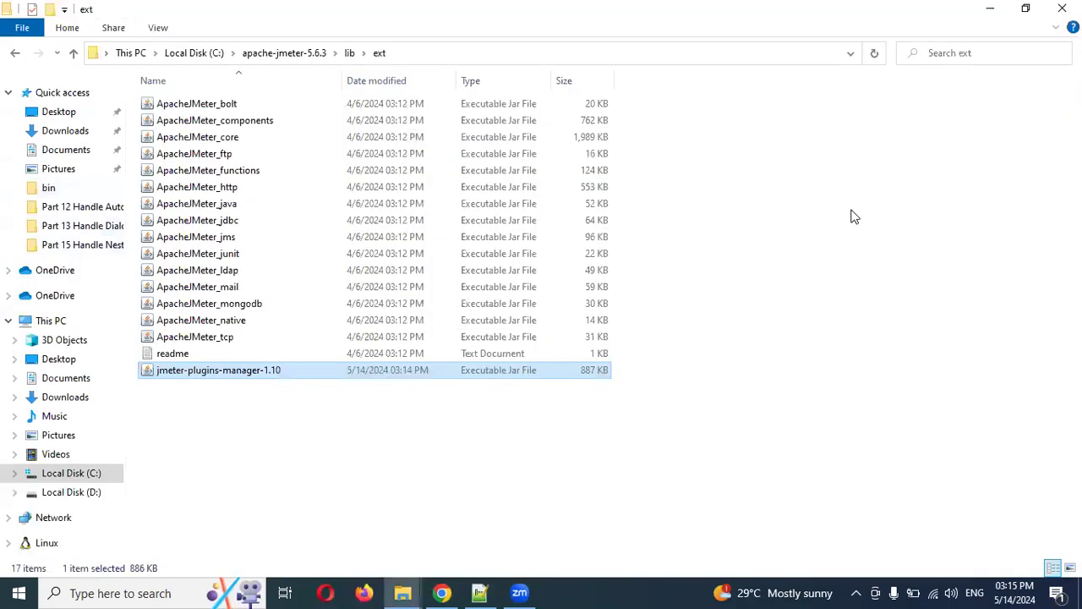
- Switch to Chrome and read through the rest of the Plugins Manager documentation, down to Usage Statistics Collected
left_click(442, 592)
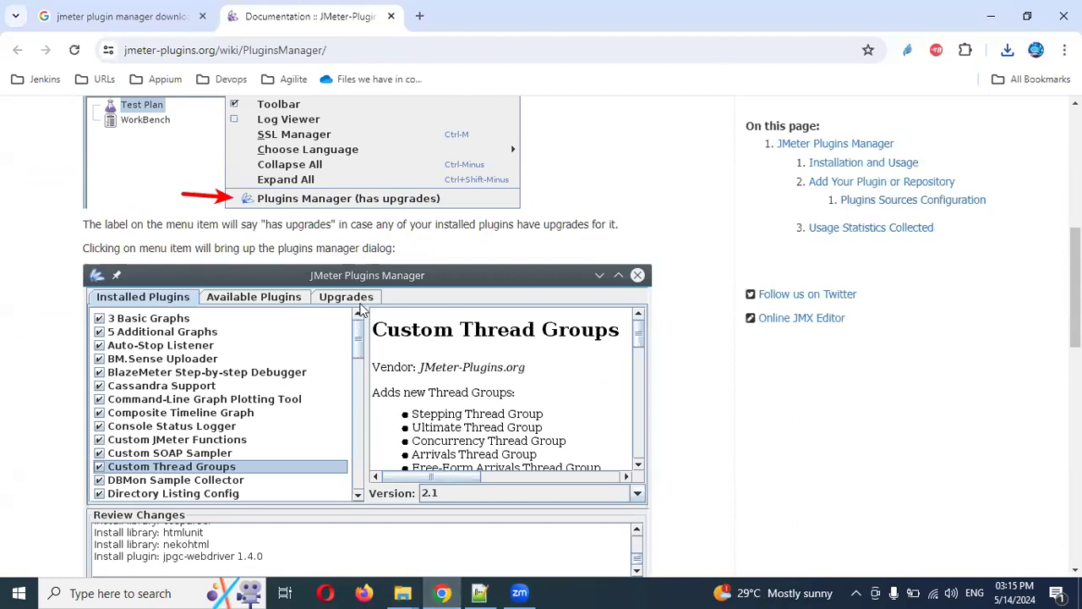
scroll(361, 310, "down", 5)
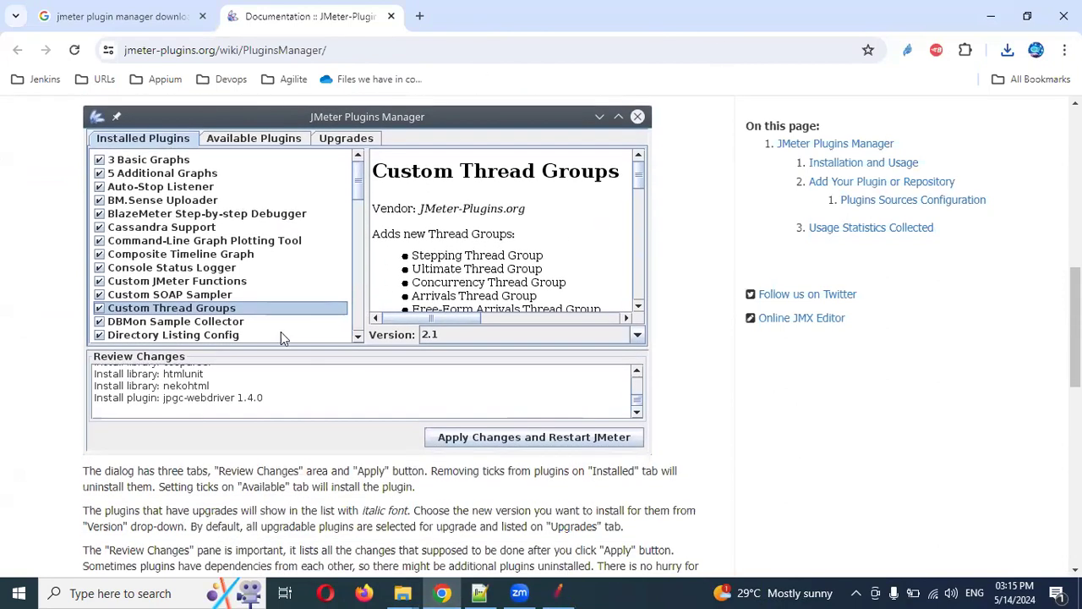
scroll(335, 411, "down", 6)
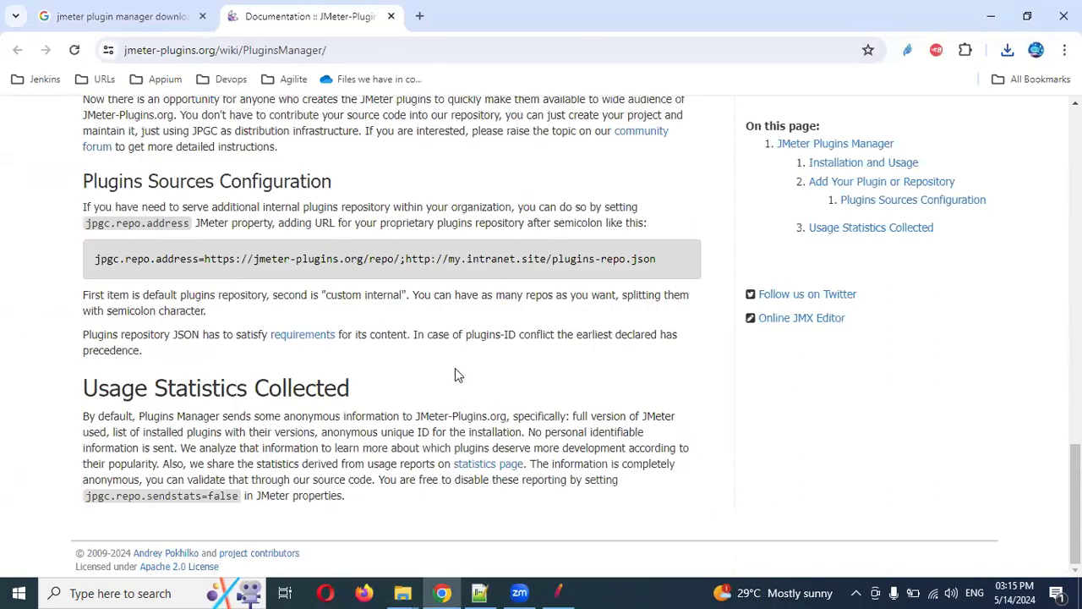
- Switch to the restarted JMeter, maximize its window, and zoom the interface in three times
left_click(558, 592)
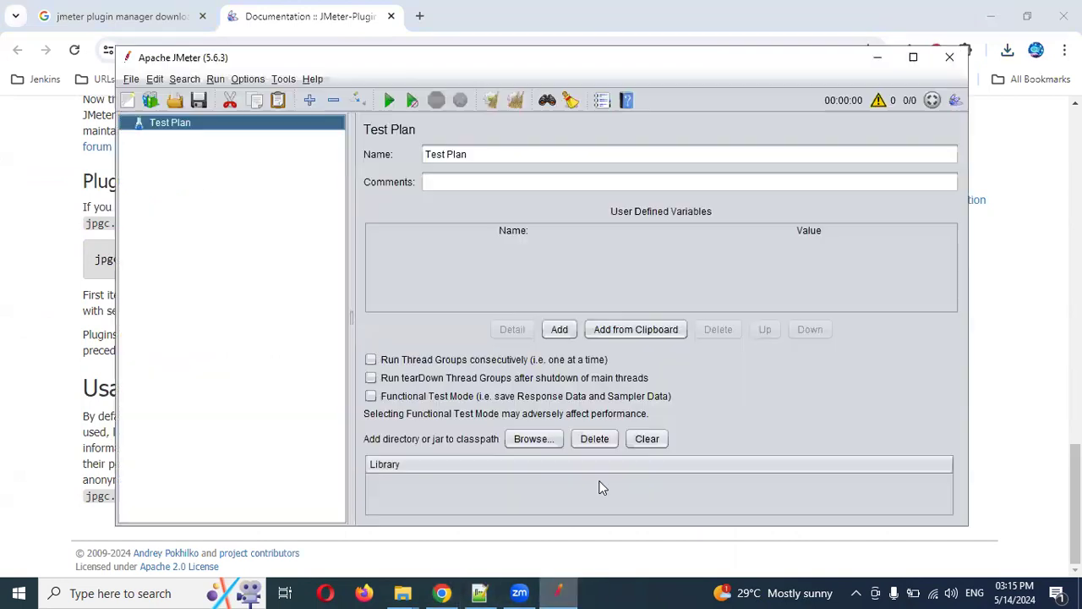
left_click(914, 58)
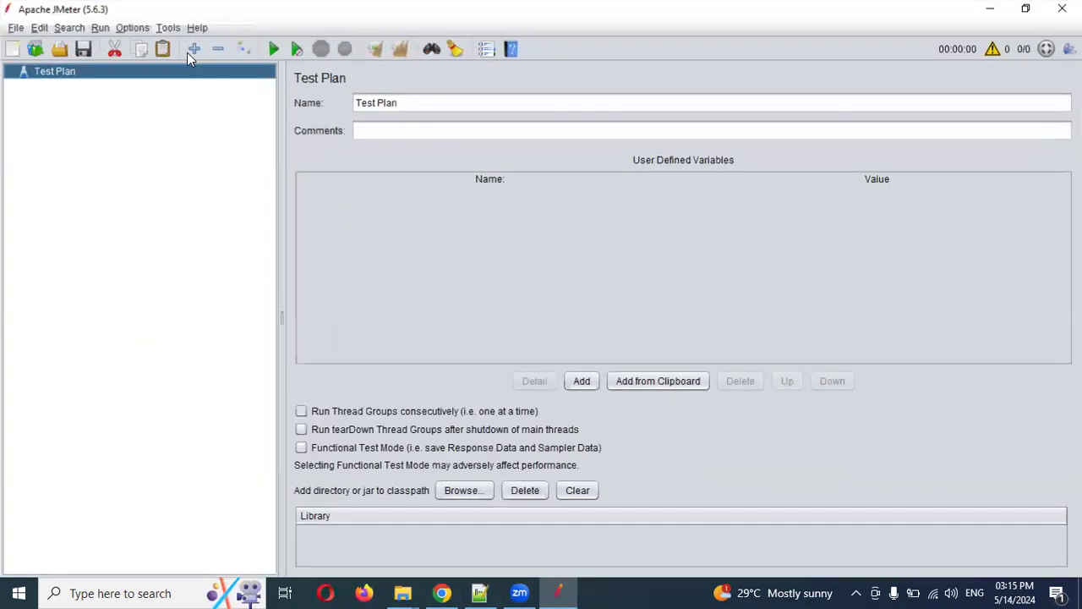
left_click(133, 27)
left_click(167, 155)
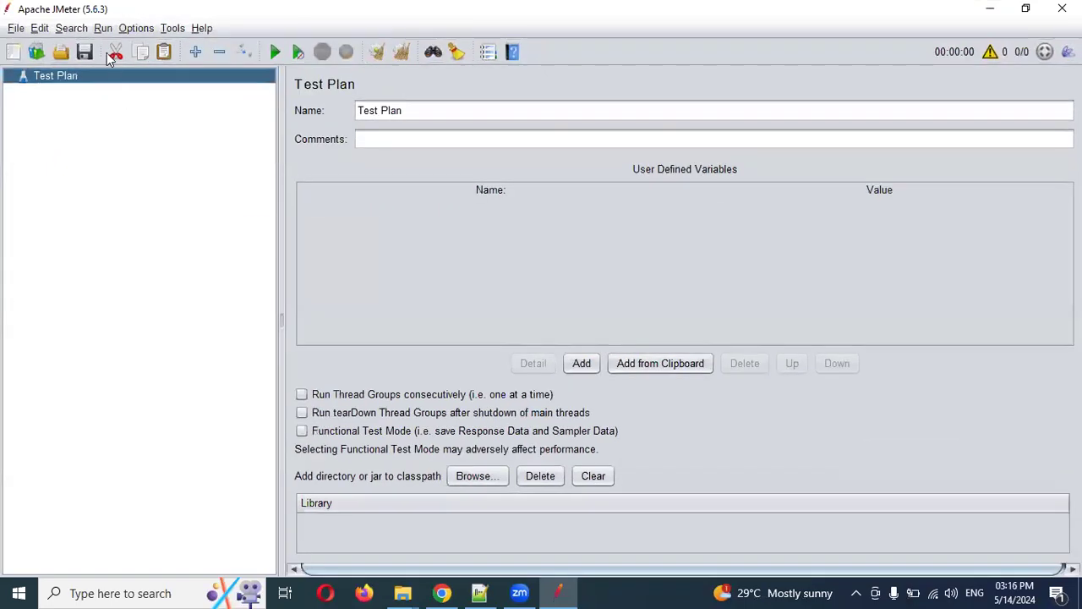
left_click(128, 28)
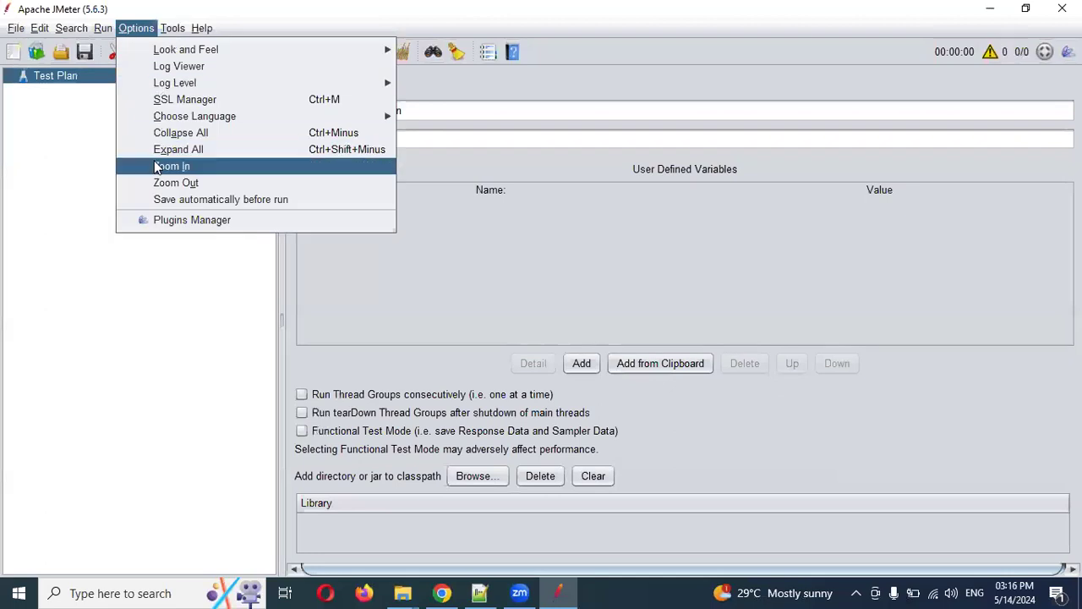
left_click(160, 165)
left_click(142, 31)
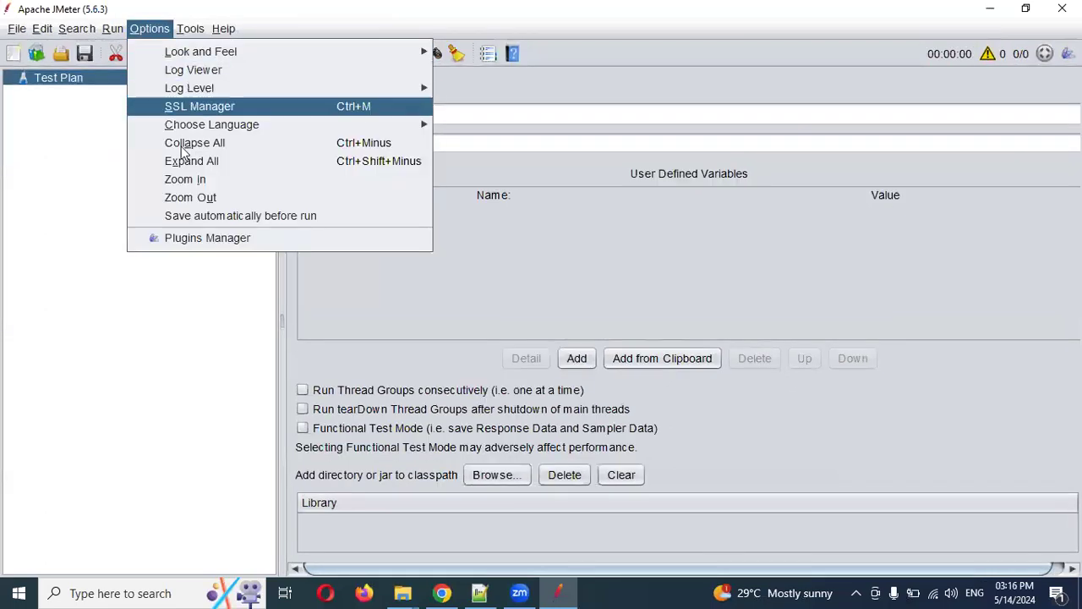
left_click(179, 178)
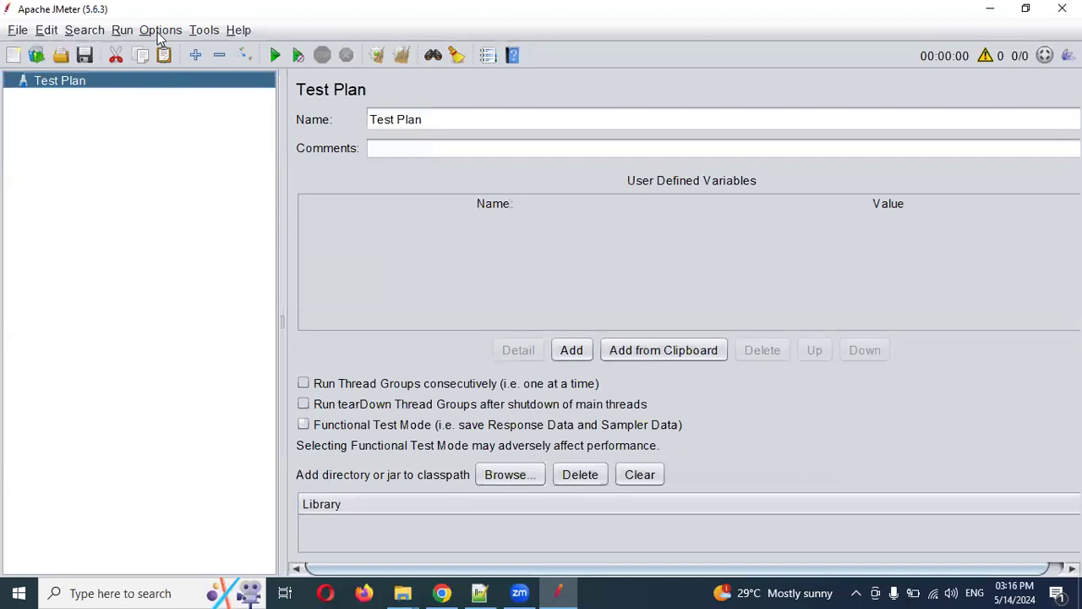
- Open the Plugins Manager in JMeter
left_click(159, 32)
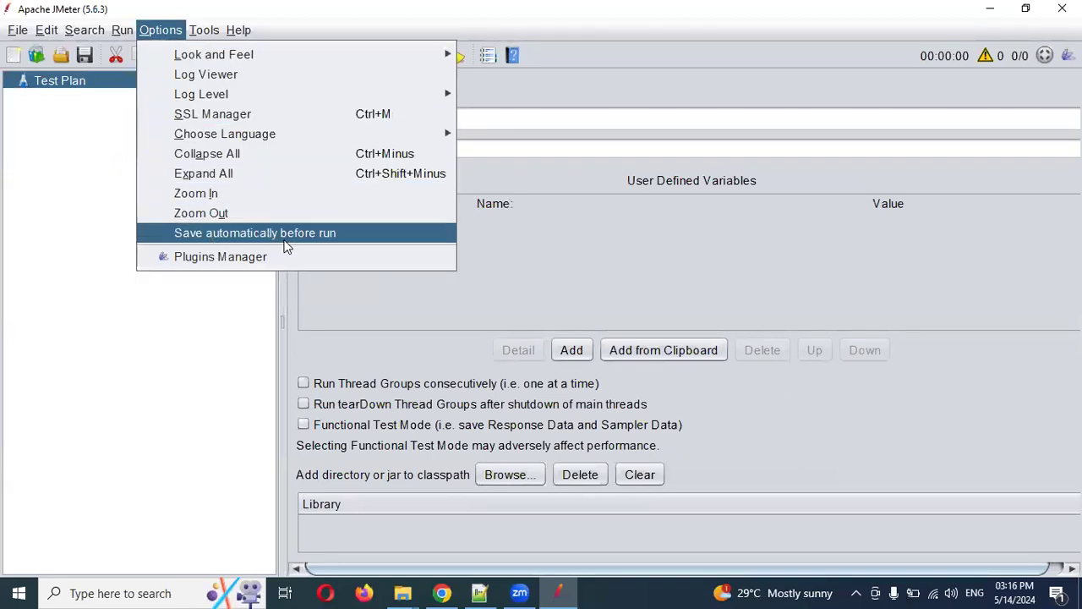
left_click(213, 257)
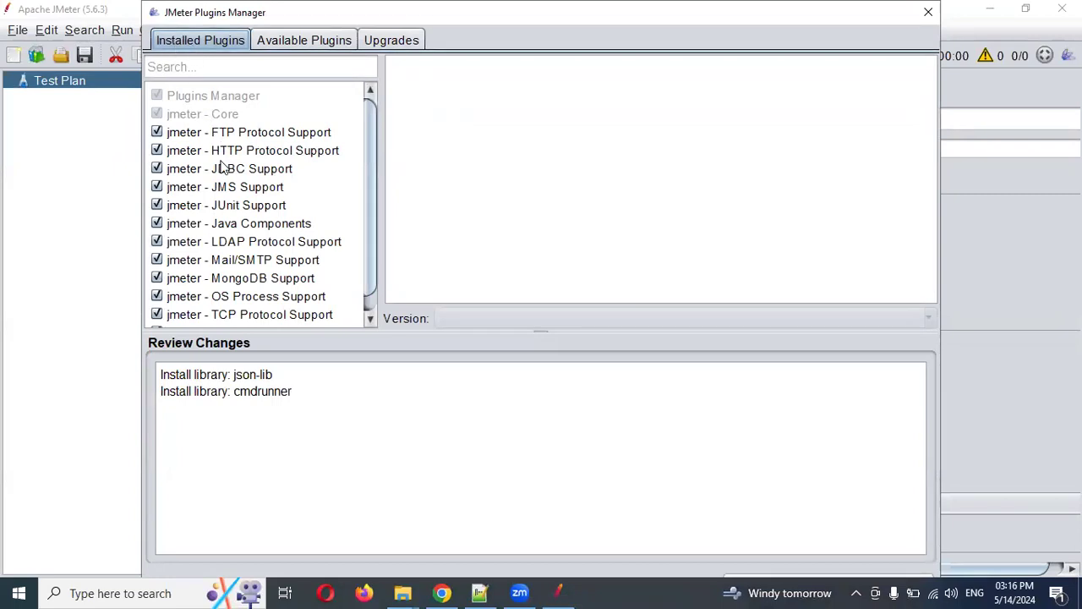
- Look through the installed plugins, switch to the available plugins, and show the details of BlazeMeter - Citrix Plugin
scroll(221, 165, "down", 1)
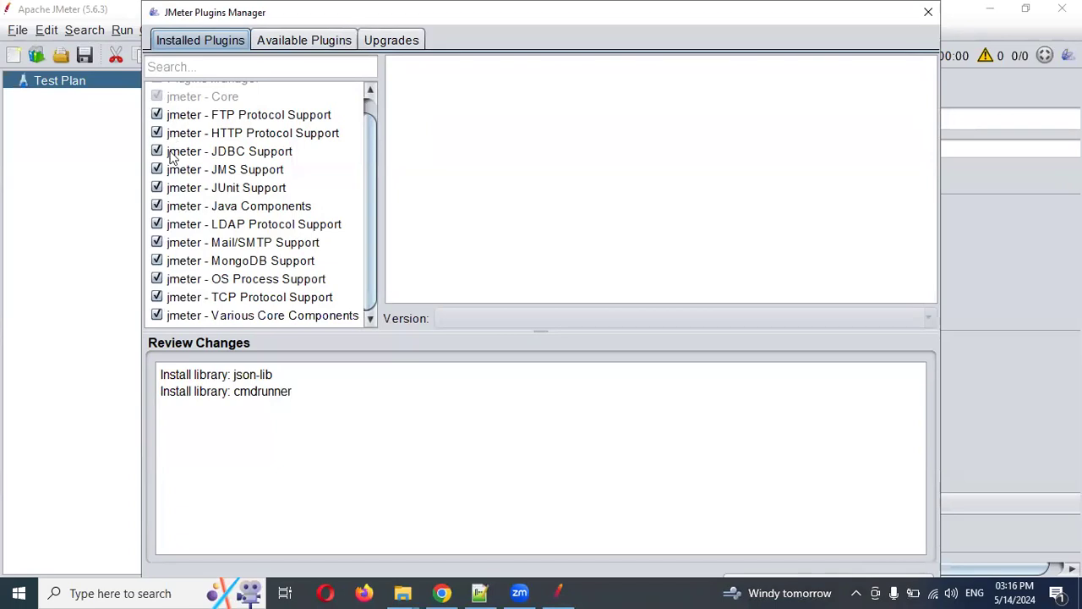
scroll(228, 143, "up", 1)
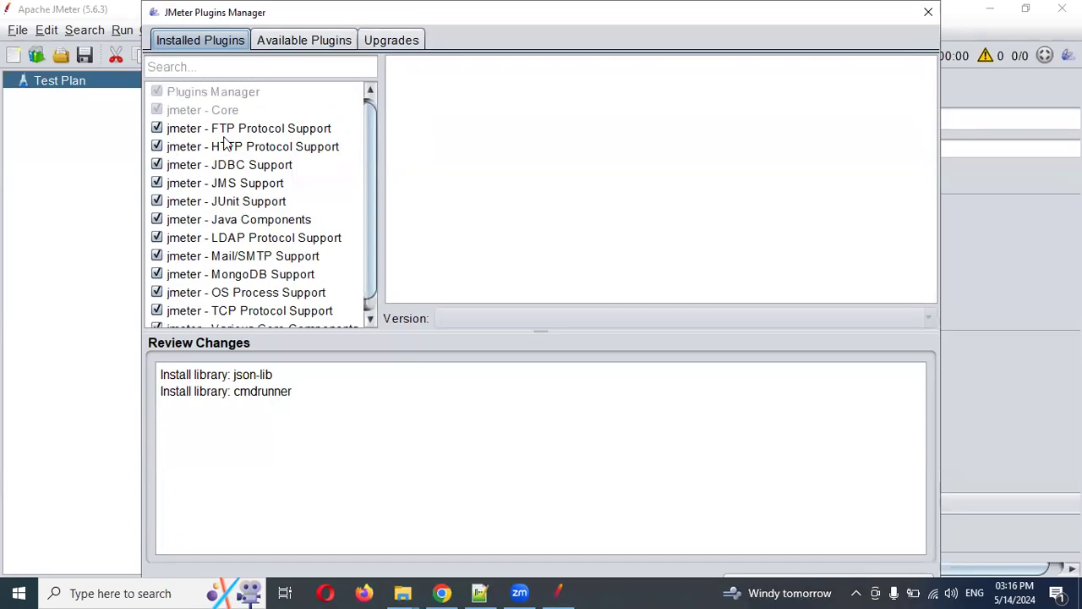
left_click(269, 40)
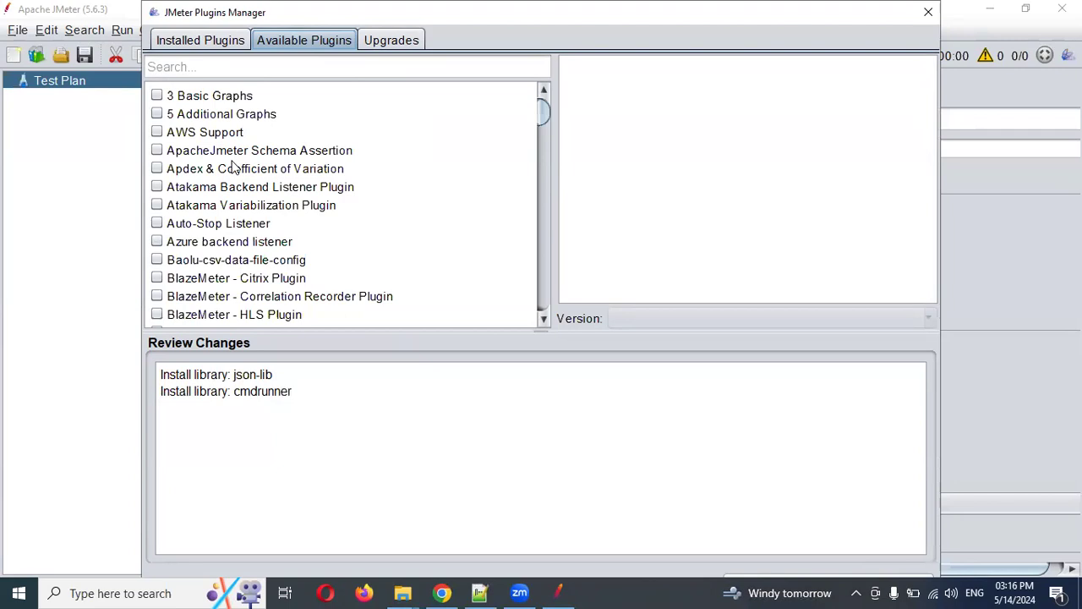
left_click(404, 65)
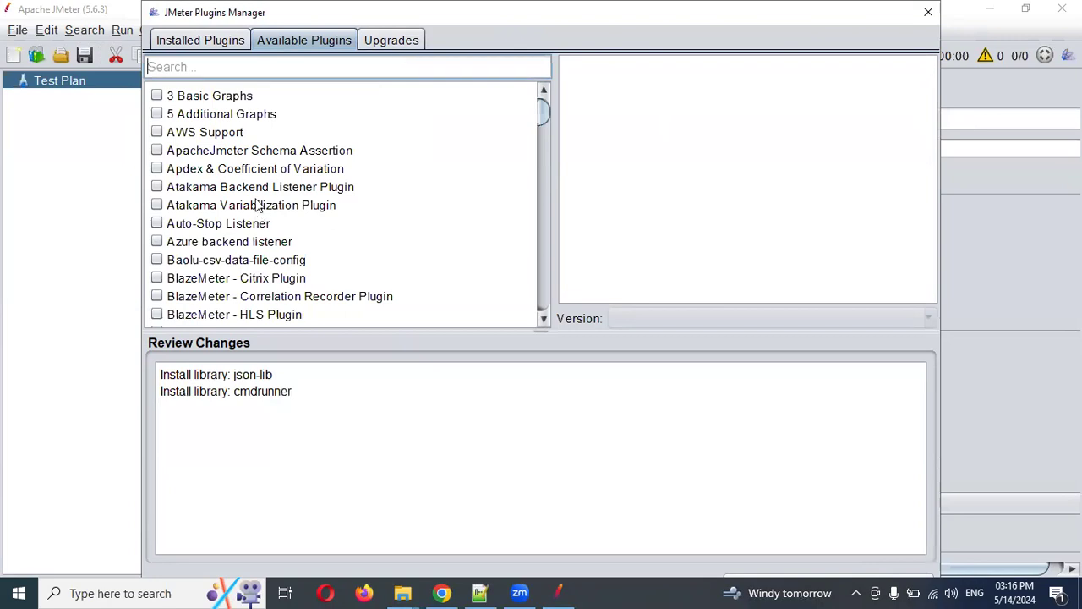
scroll(272, 159, "down", 1)
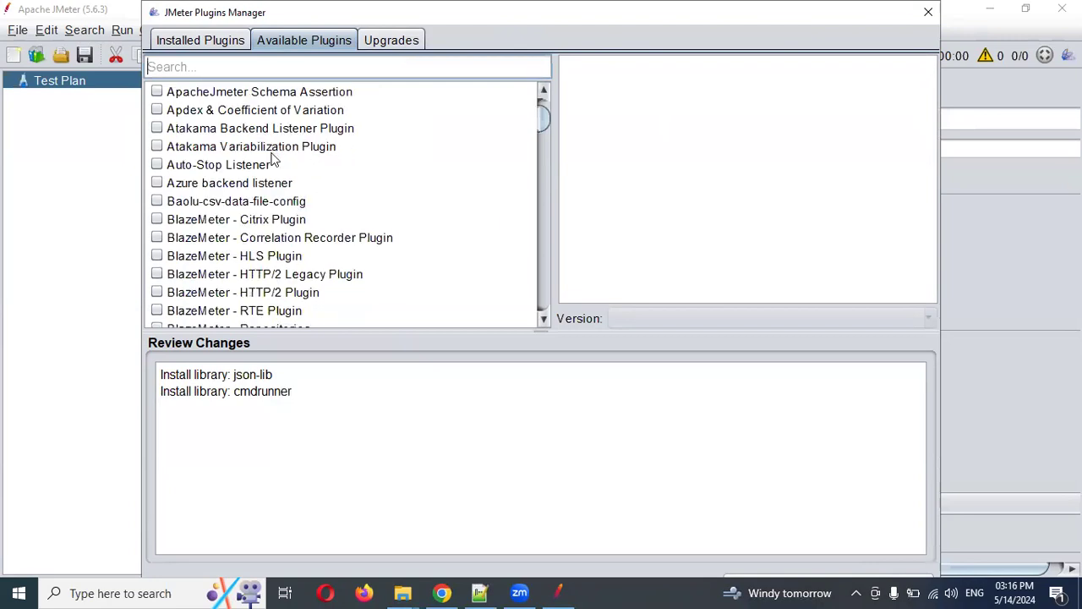
left_click(211, 225)
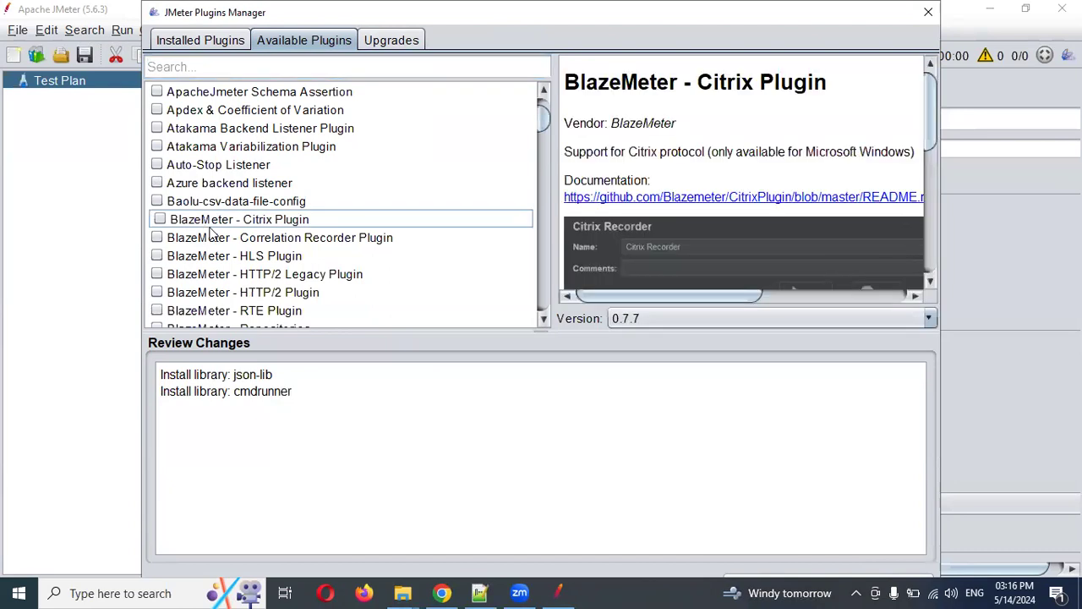
- Read the details of the available plugins BlazeMeter - Repositories, BlazeMeter Uploader and Cassandra Support
scroll(216, 239, "down", 1)
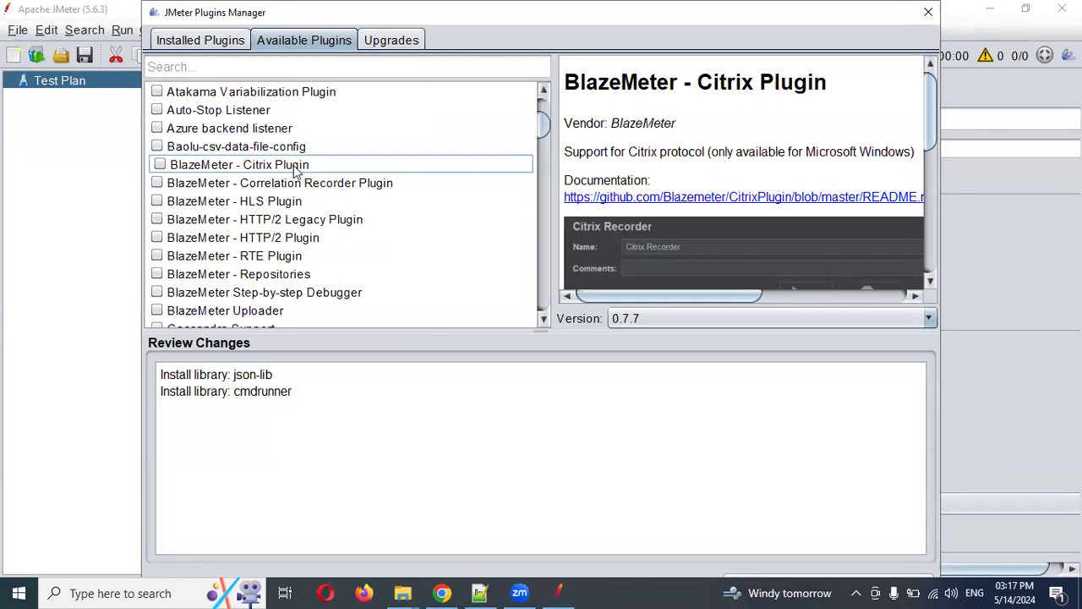
scroll(258, 237, "down", 2)
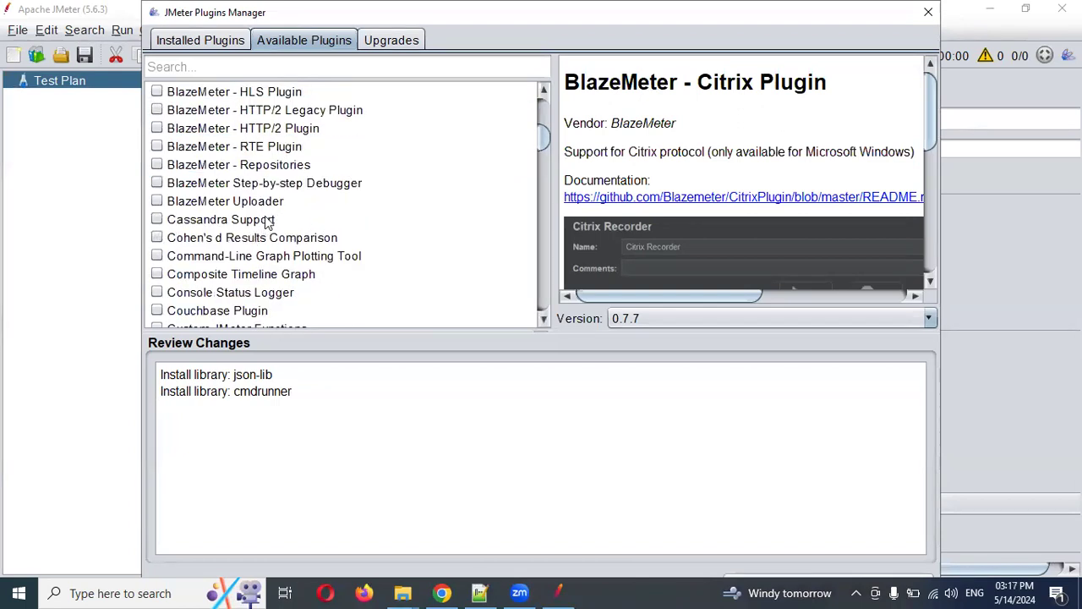
left_click(275, 166)
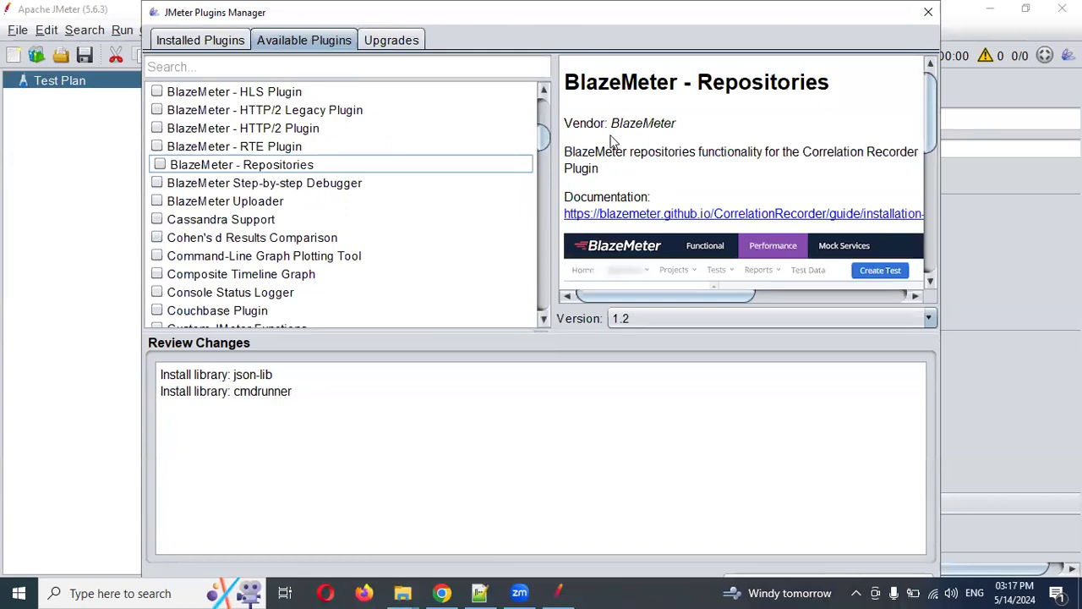
scroll(613, 141, "down", 4)
scroll(613, 141, "down", 3)
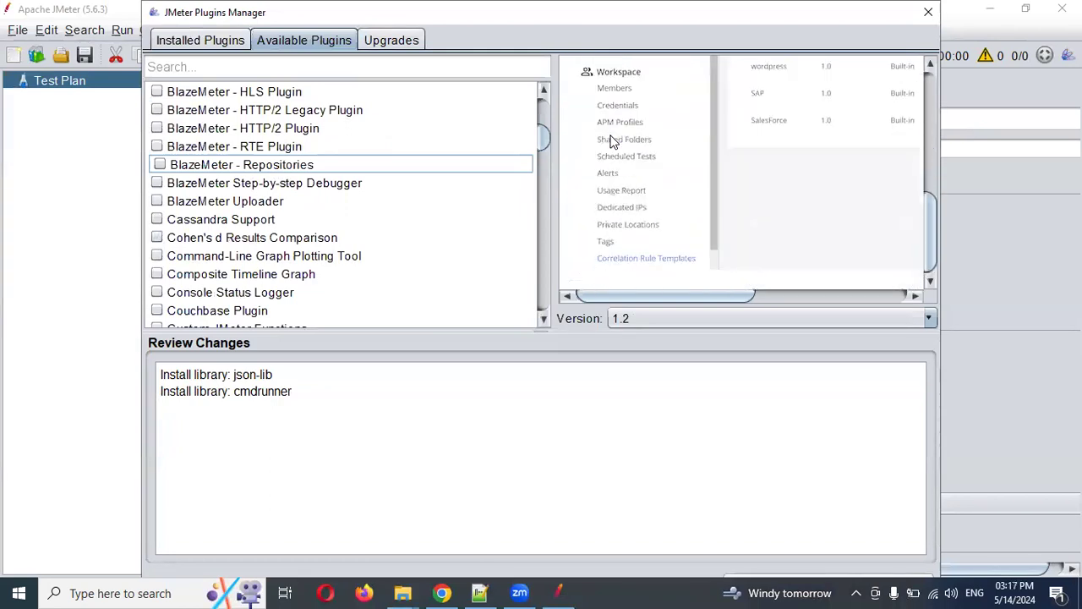
left_click(246, 205)
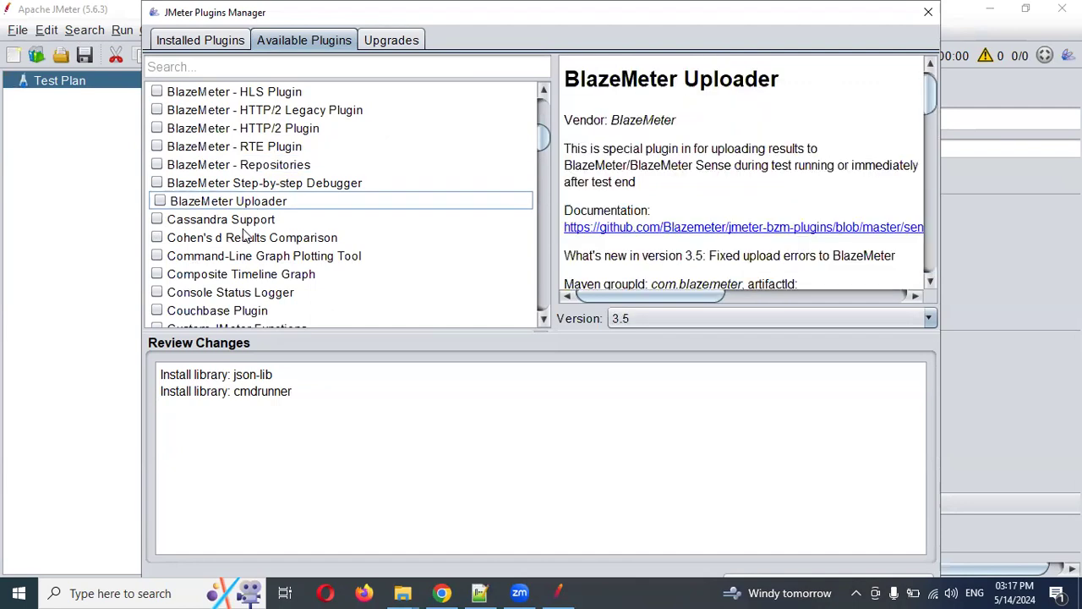
left_click(246, 225)
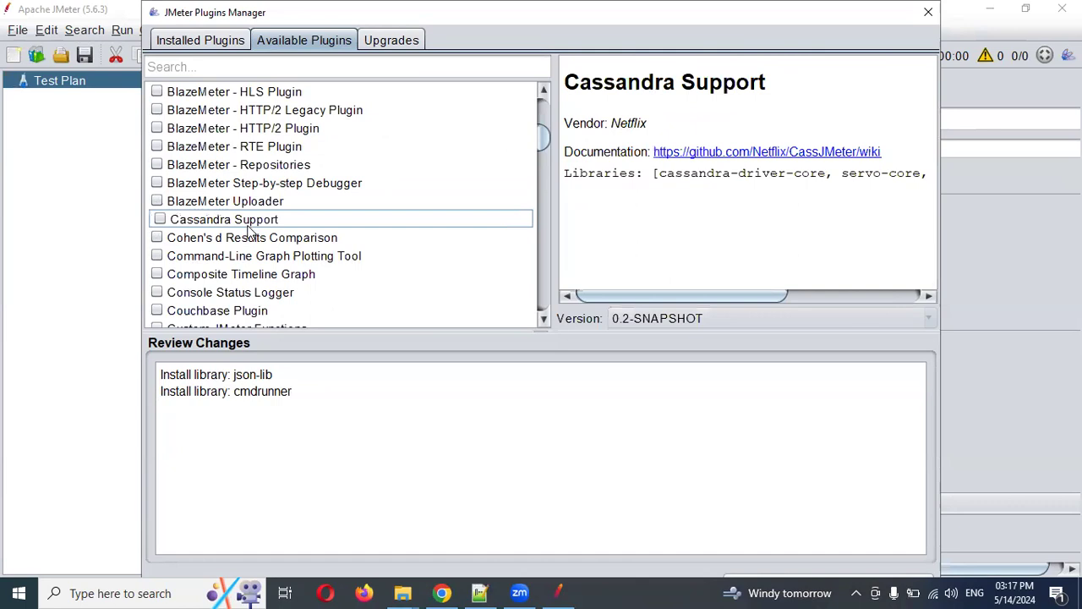
- Browse the rest of the available plugins, from Cassandra Support down to the end of the list
scroll(249, 233, "down", 3)
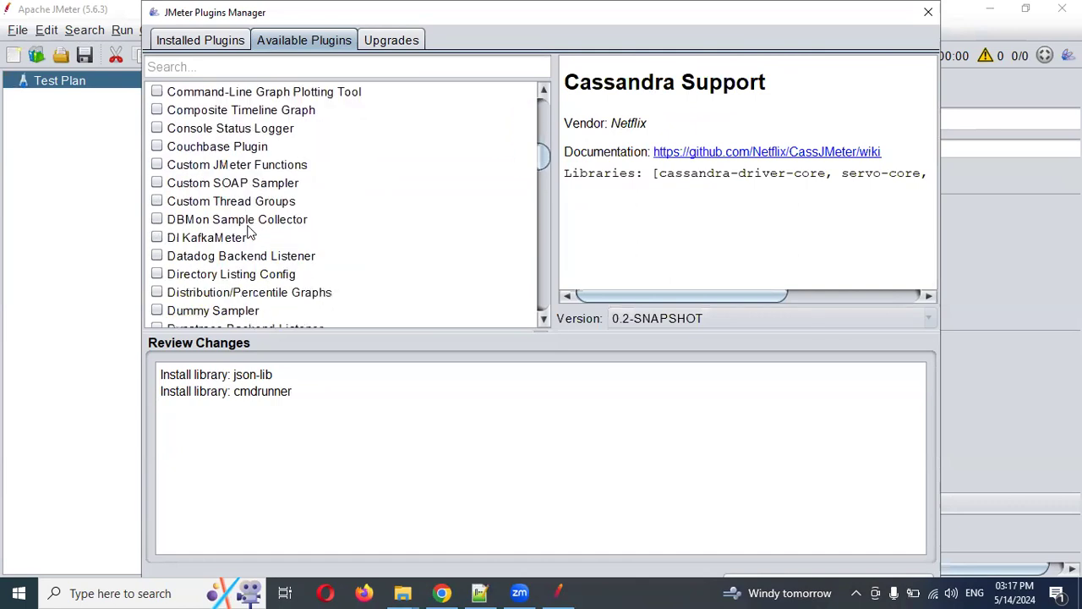
scroll(249, 233, "down", 3)
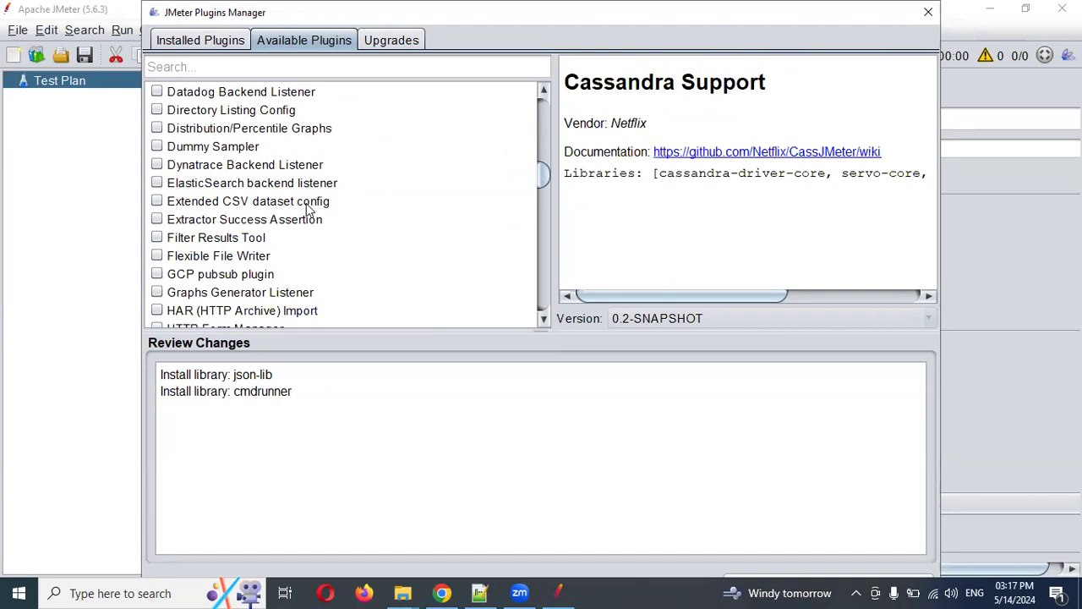
scroll(310, 209, "down", 2)
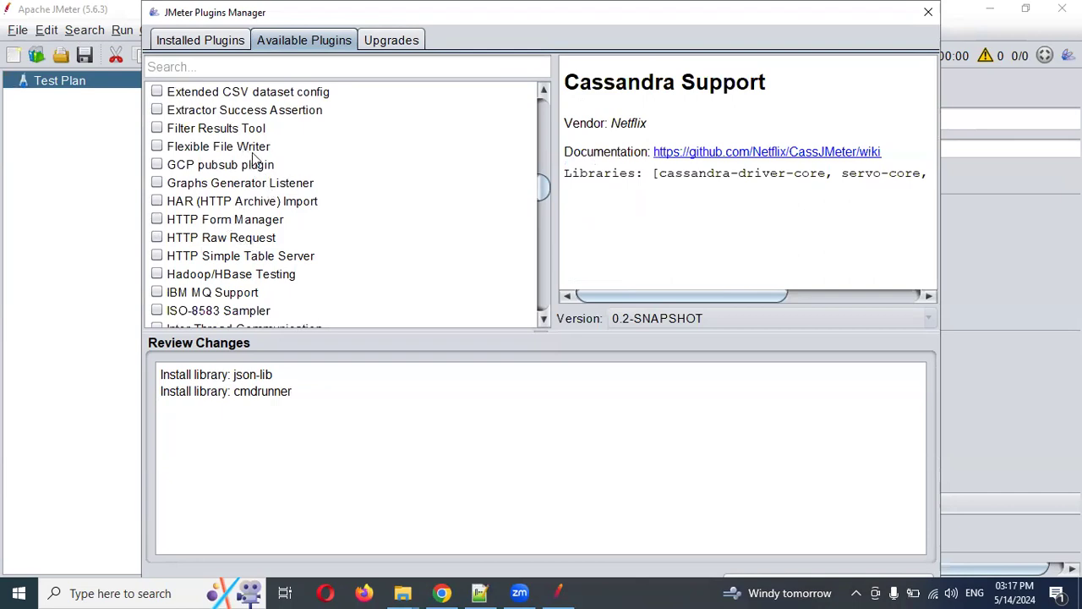
scroll(258, 163, "down", 4)
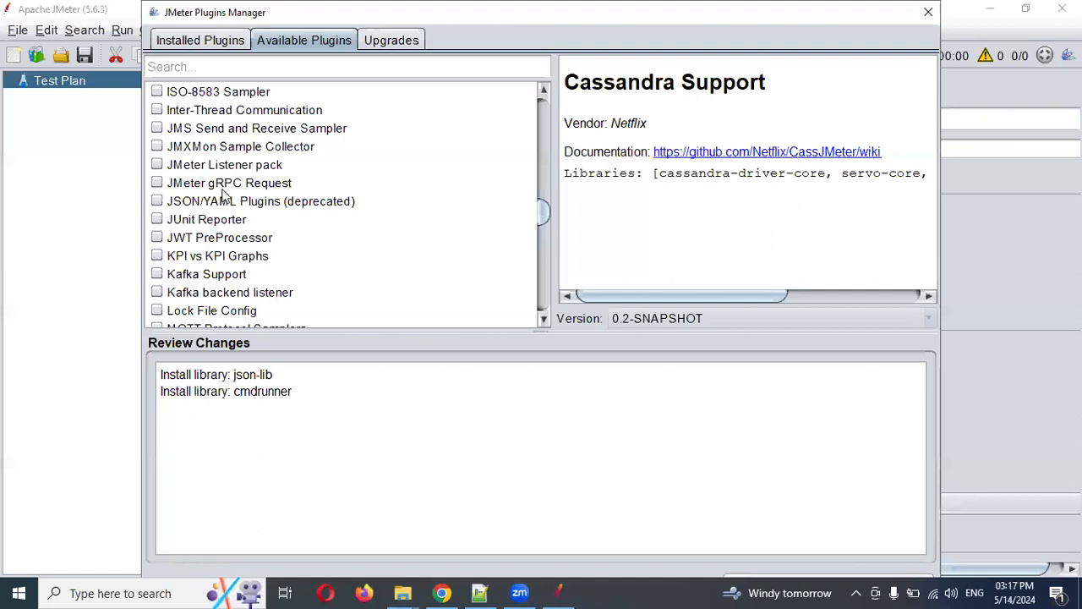
scroll(257, 246, "down", 1)
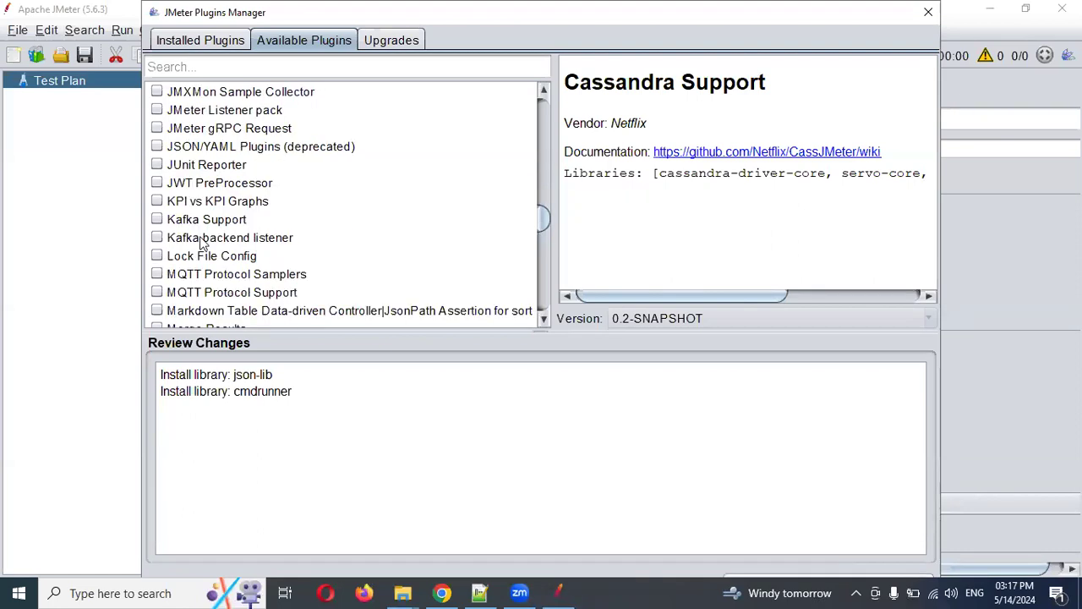
scroll(259, 250, "down", 6)
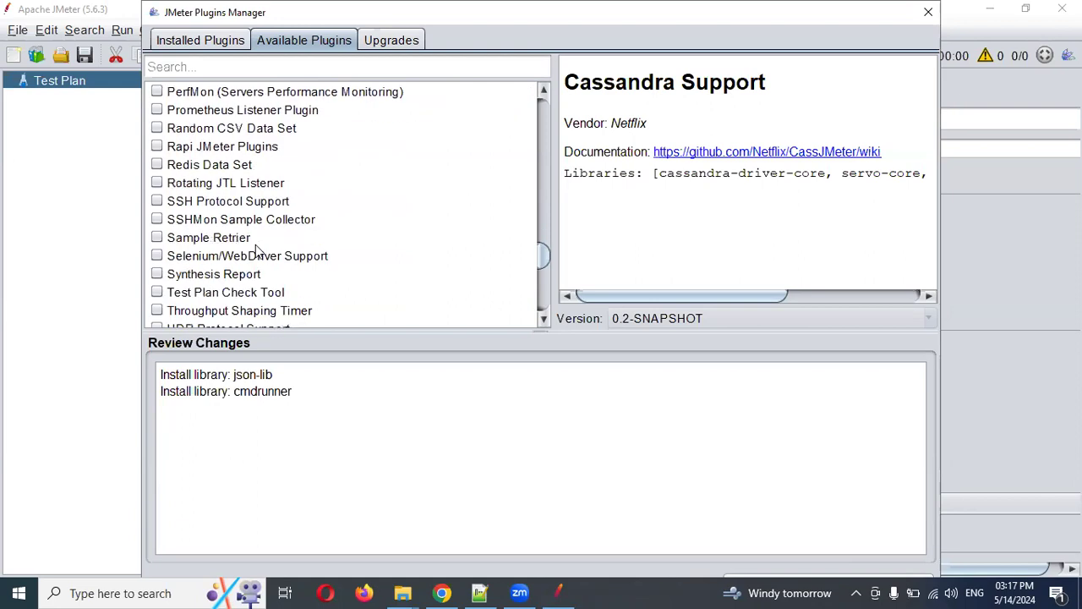
scroll(256, 247, "down", 6)
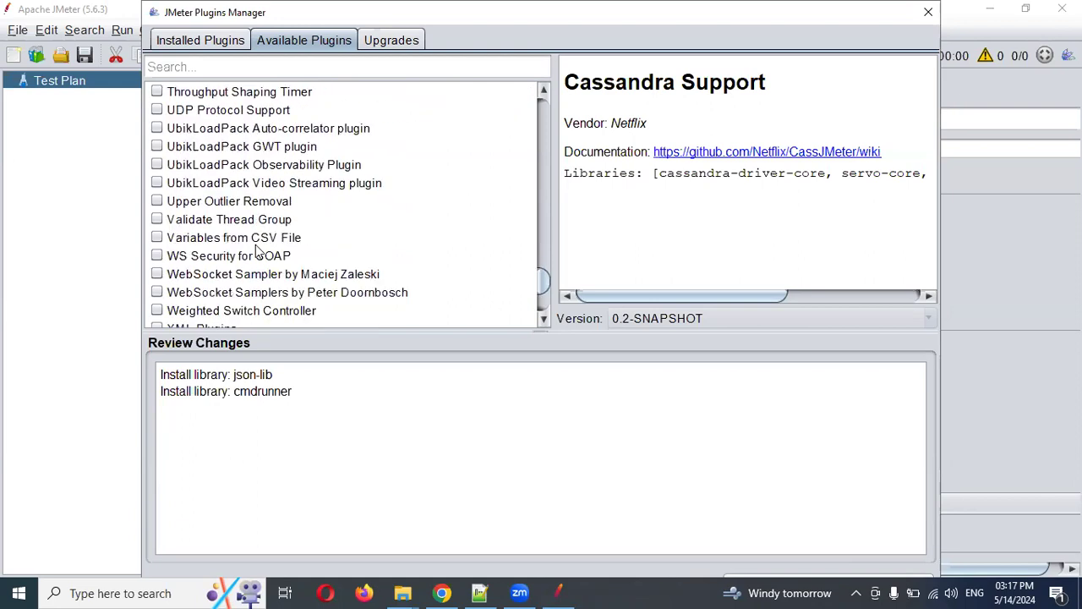
scroll(259, 250, "down", 1)
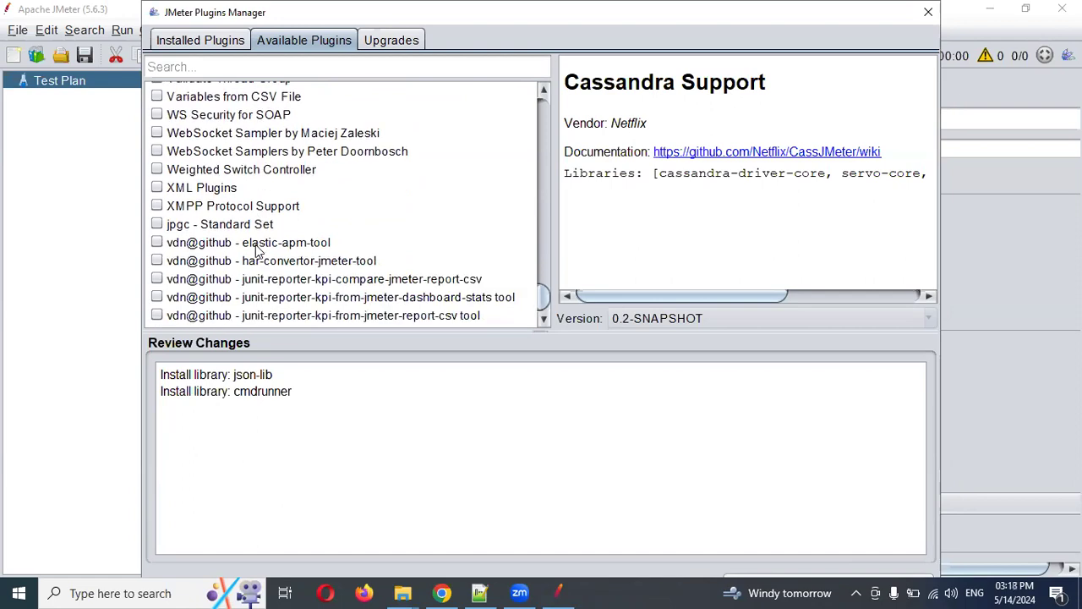
- Read the full description of XML Plugins, including its documentation link, example image and required libraries
left_click(218, 187)
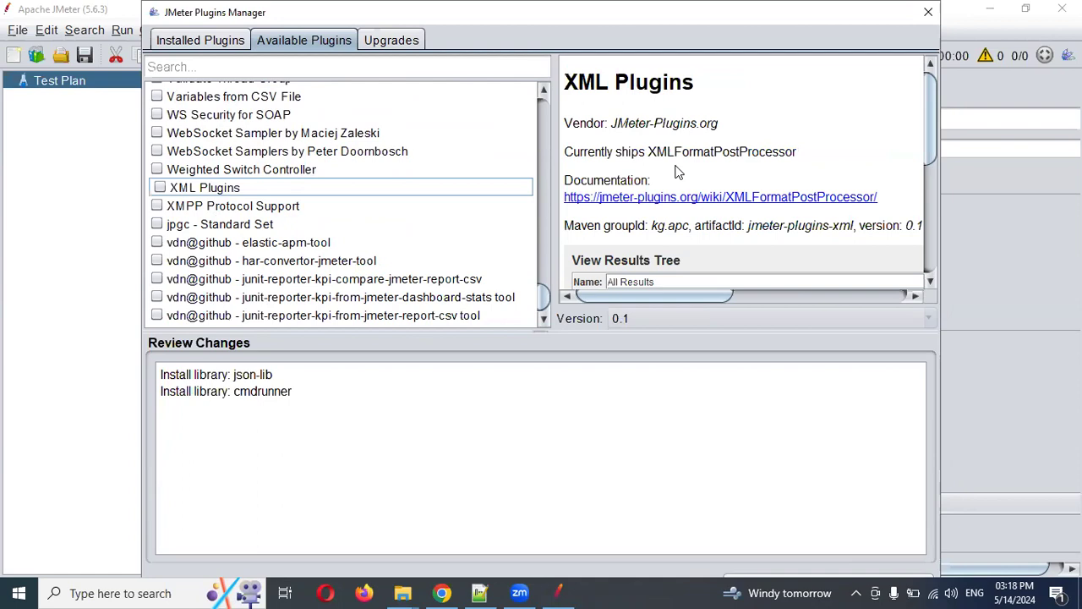
scroll(677, 169, "down", 1)
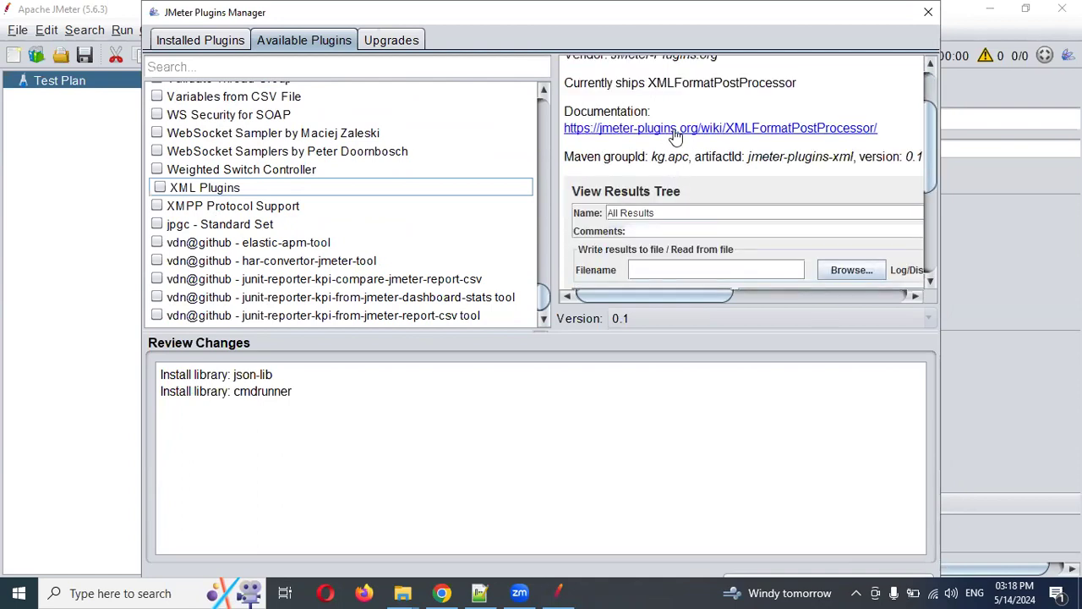
scroll(651, 144, "down", 2)
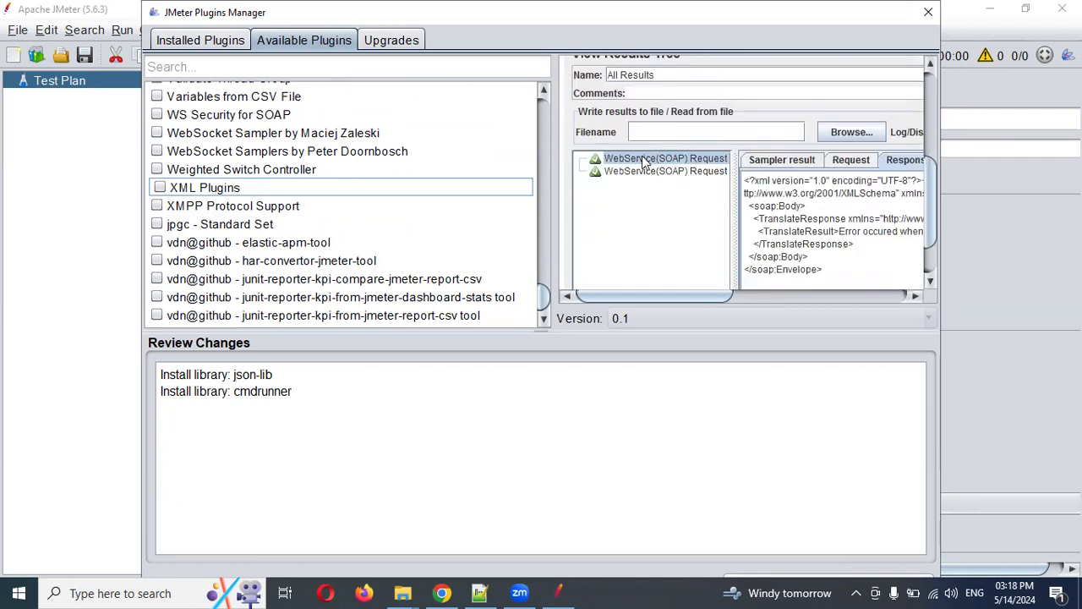
scroll(640, 195, "down", 1)
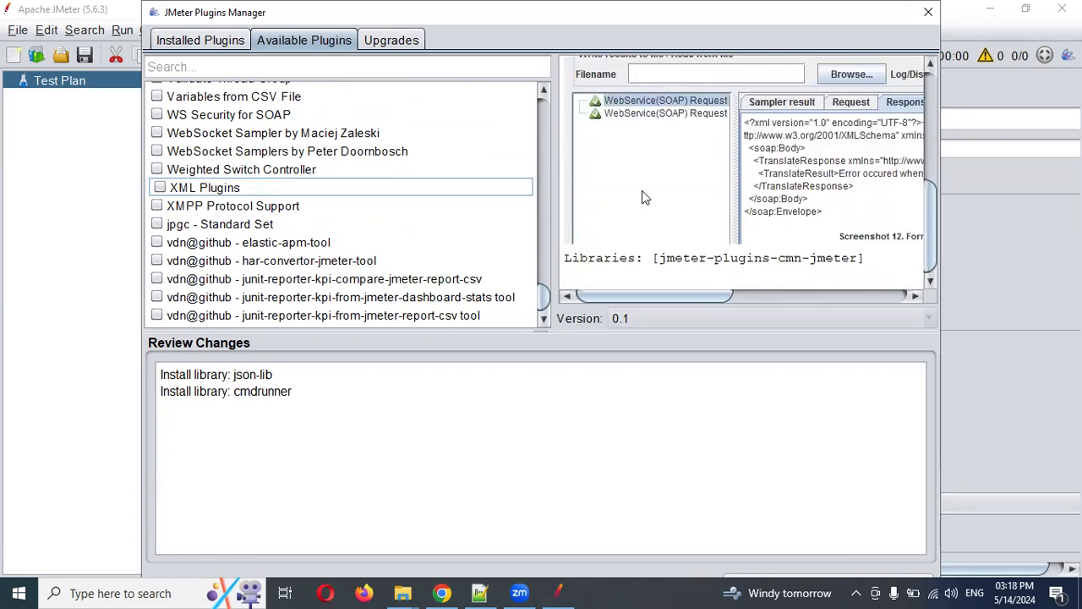
scroll(647, 199, "up", 3)
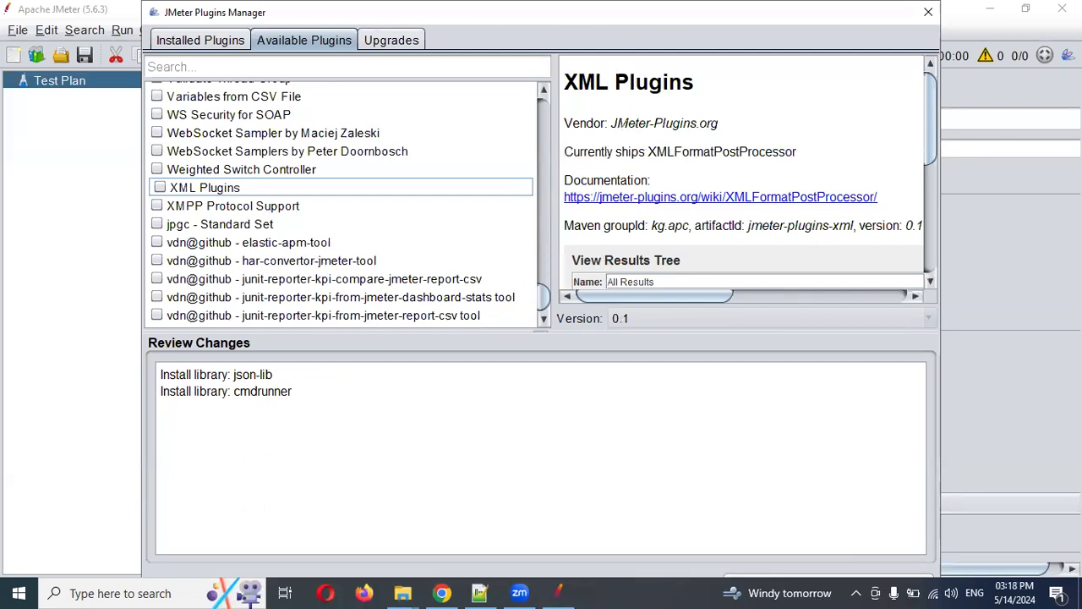
- Mark BlazeMeter - HTTP/2 Plugin for installation among the available plugins
scroll(207, 153, "up", 20)
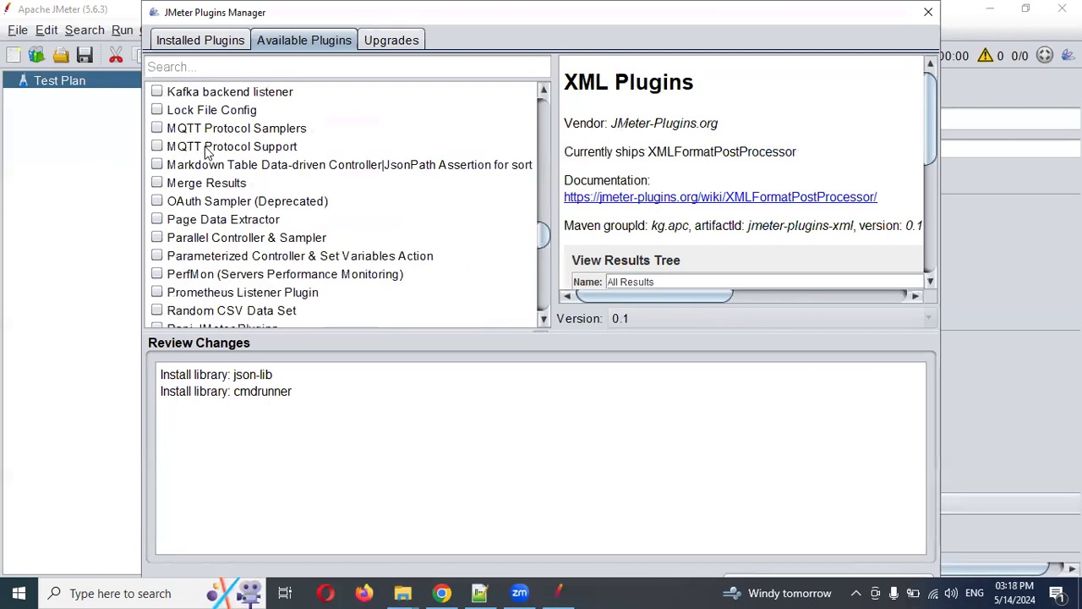
scroll(208, 153, "up", 10)
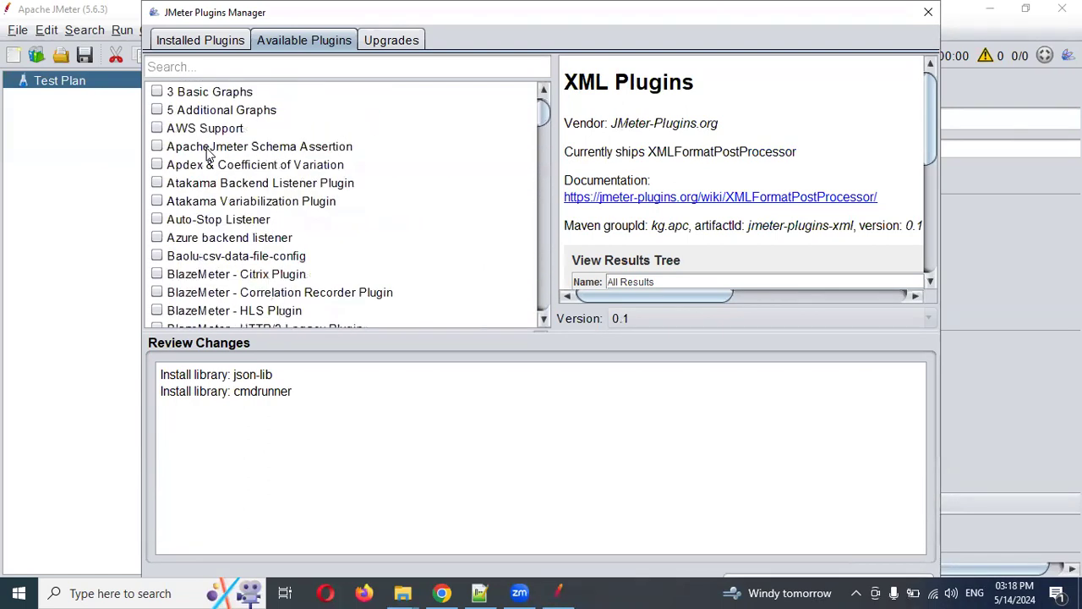
scroll(203, 262, "down", 2)
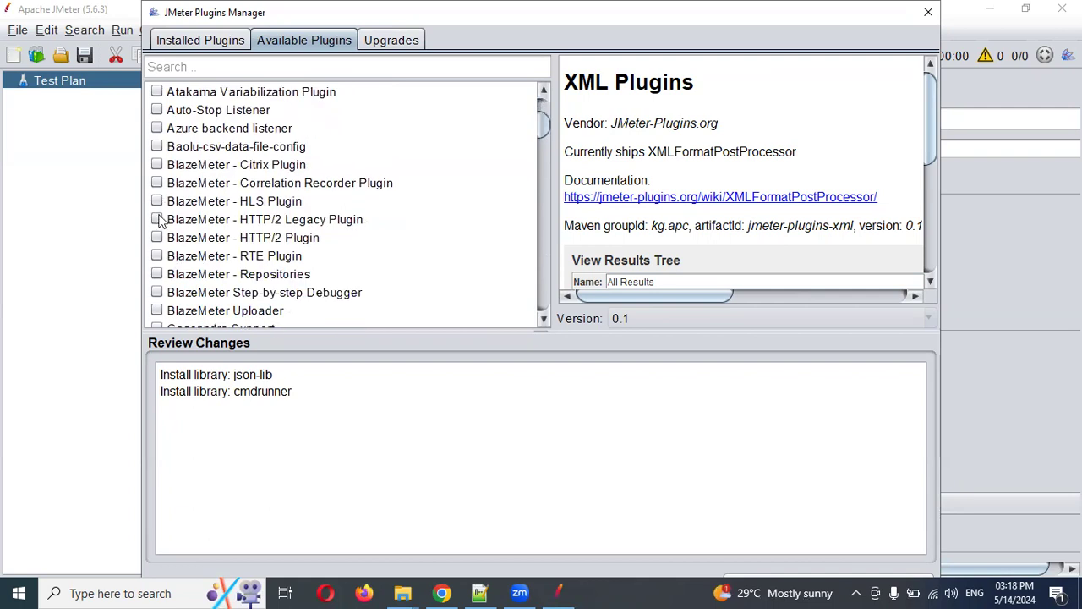
left_click(157, 239)
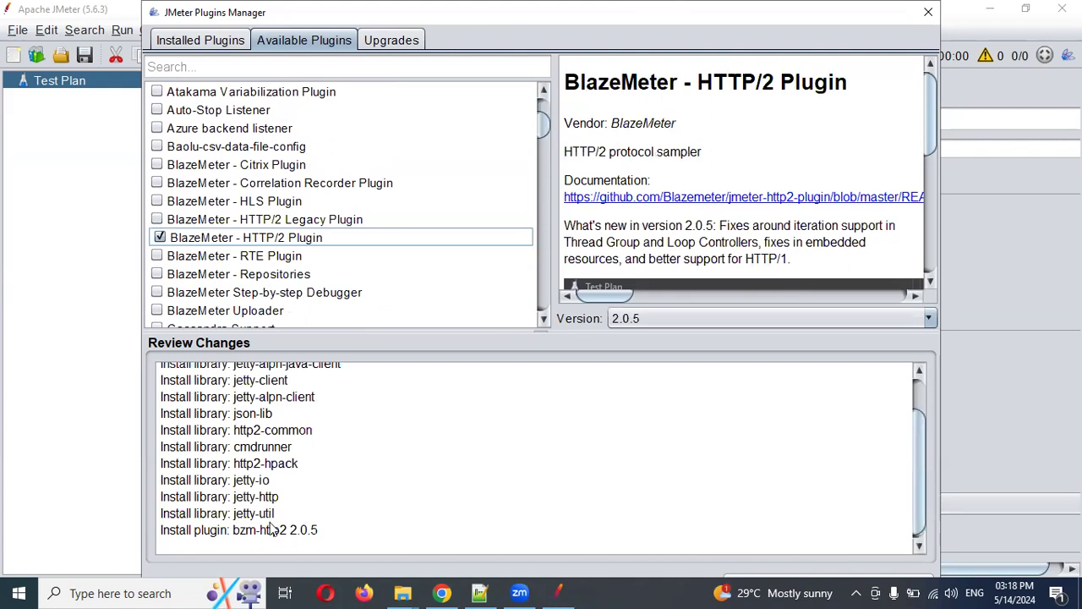
- Review the pending library and plugin installations, and examine the HTTP/2 plugin's description down to its dependencies and libraries
scroll(397, 409, "down", 1)
scroll(397, 409, "up", 1)
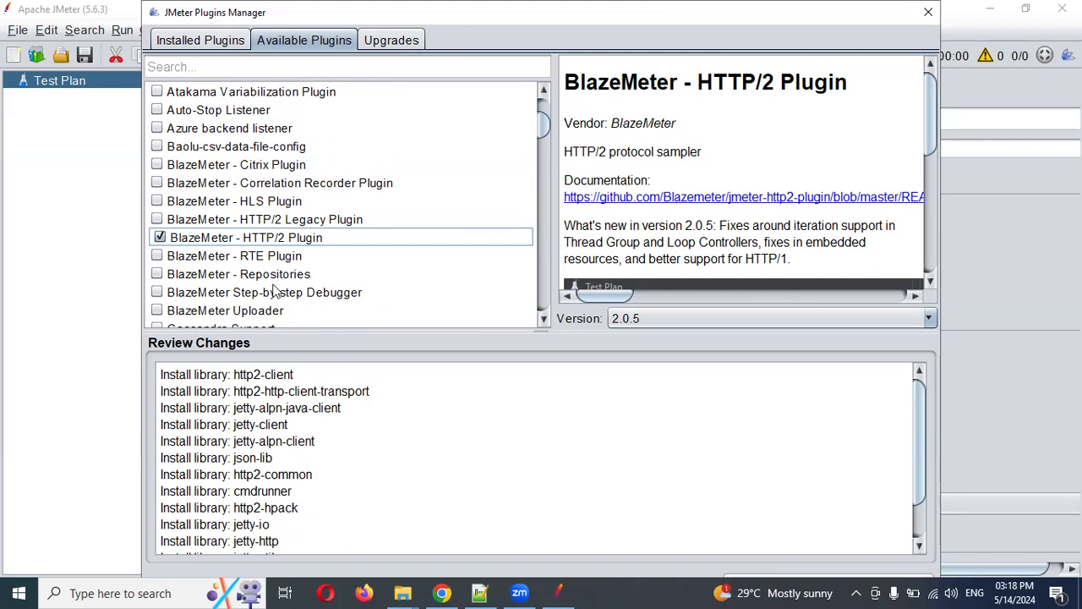
scroll(256, 429, "down", 1)
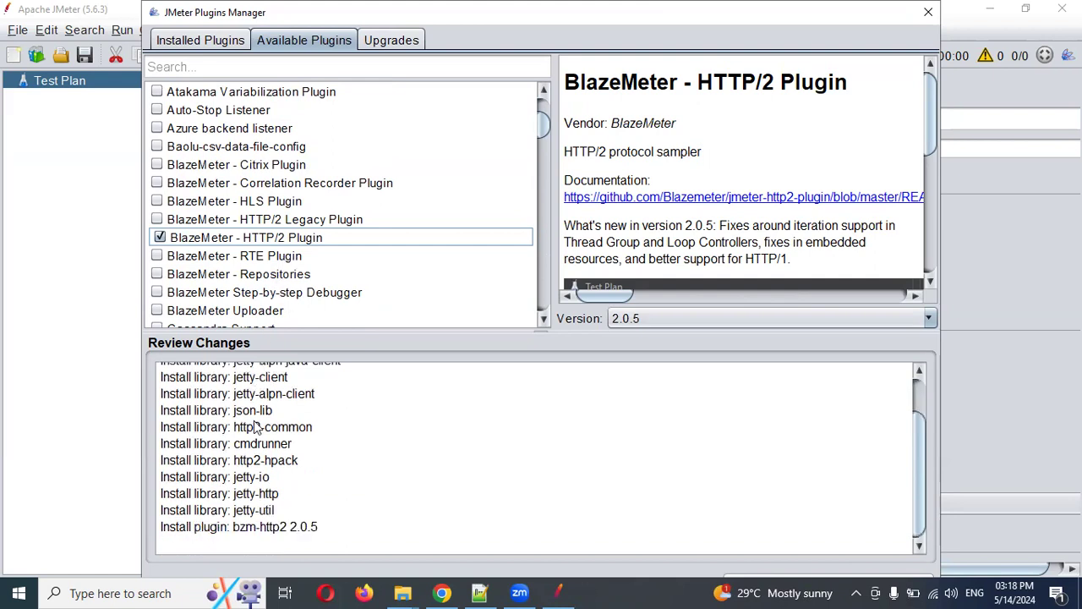
scroll(256, 428, "up", 1)
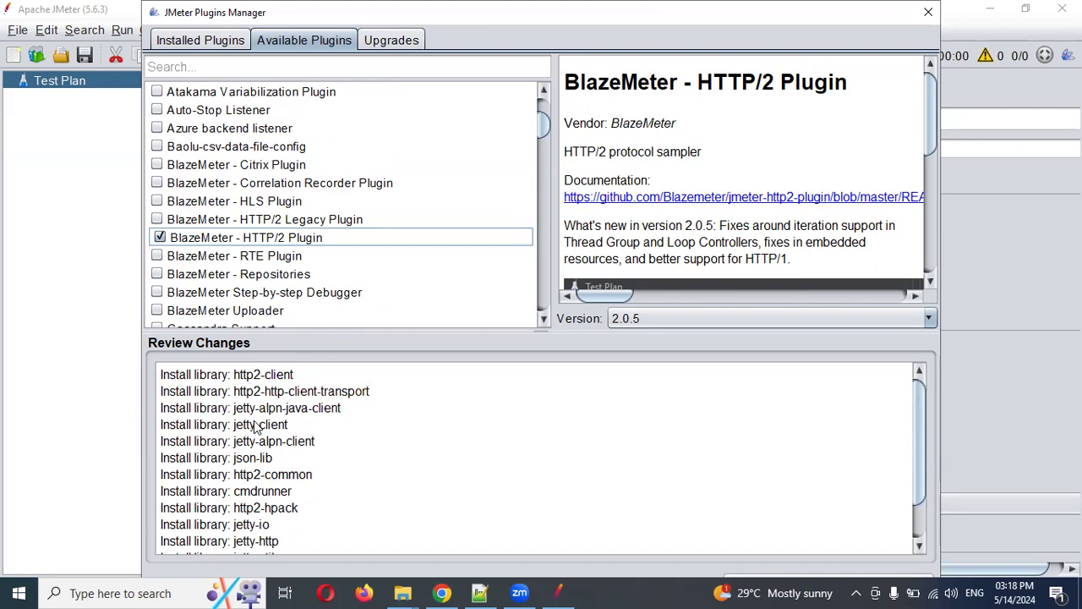
scroll(257, 429, "down", 1)
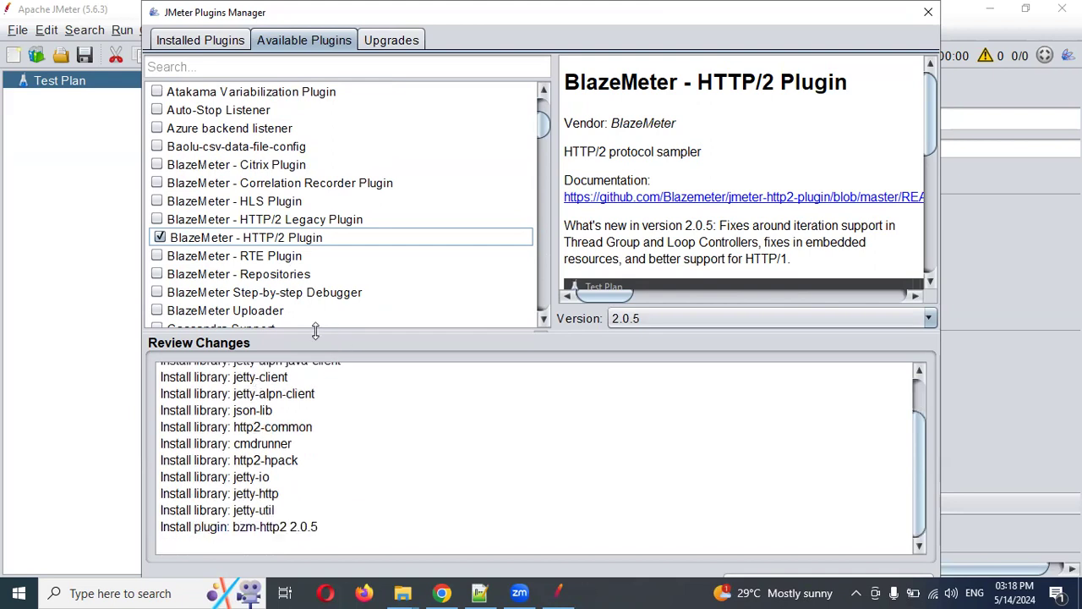
scroll(645, 246, "down", 5)
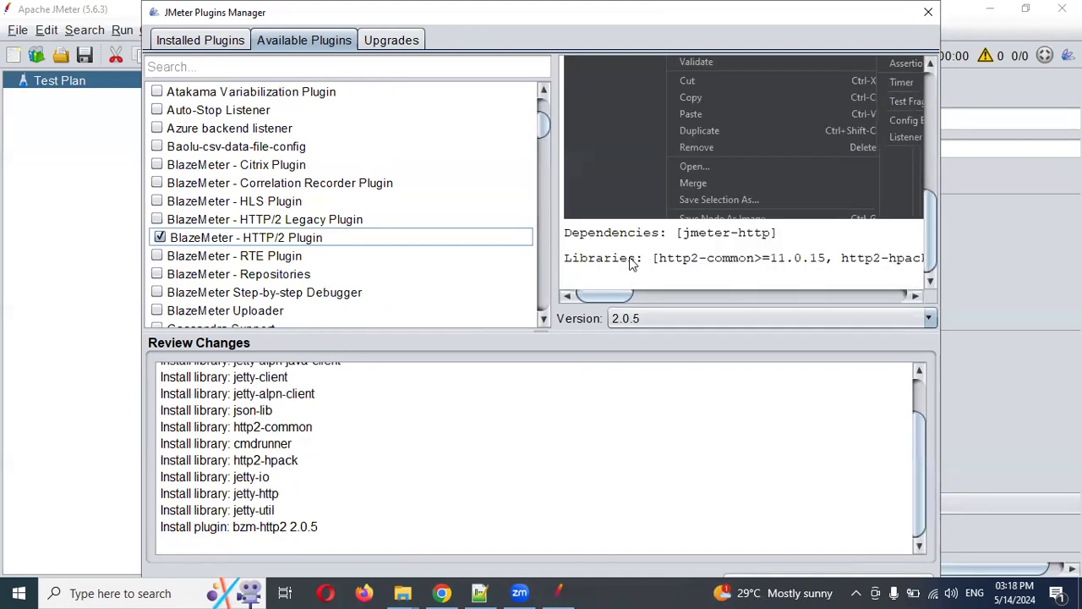
left_click_drag(605, 295, 653, 292)
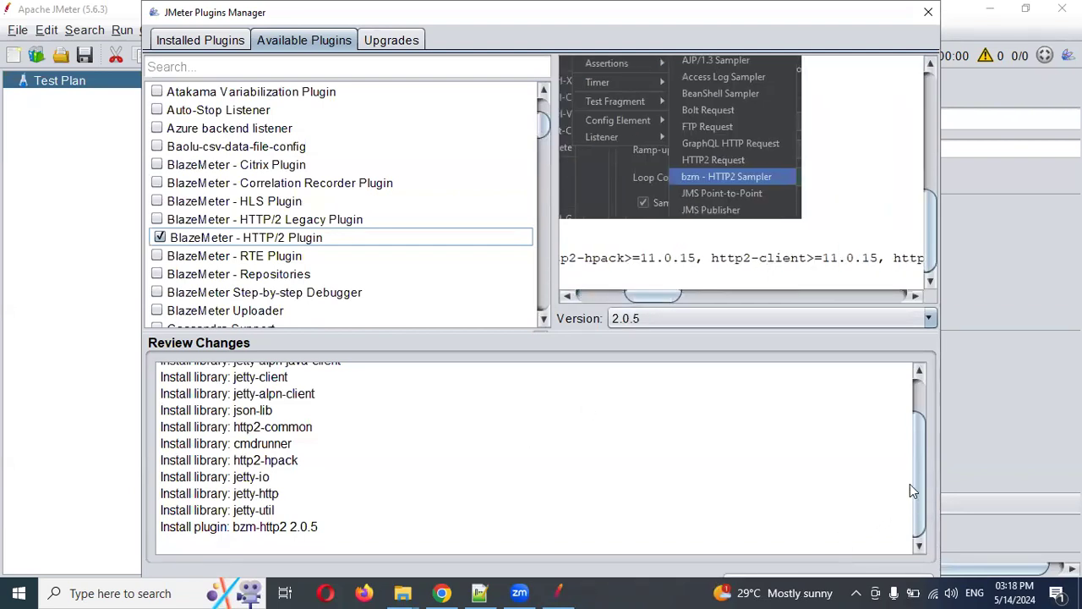
- Review the pending library installations from the beginning and check which versions are offered for the BlazeMeter - HTTP/2 Plugin
left_click_drag(919, 457, 928, 422)
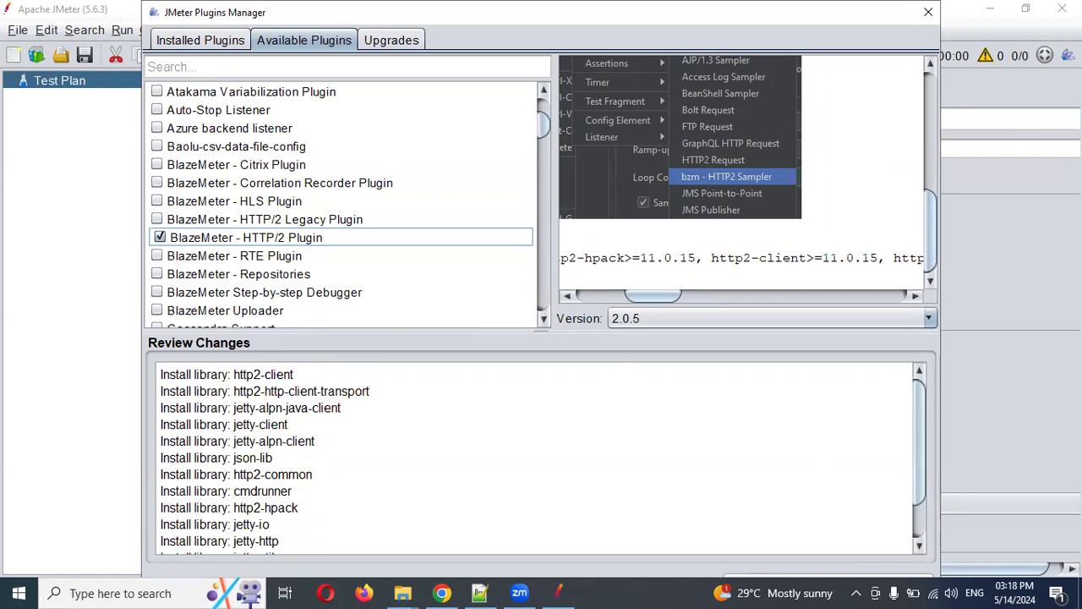
left_click(741, 319)
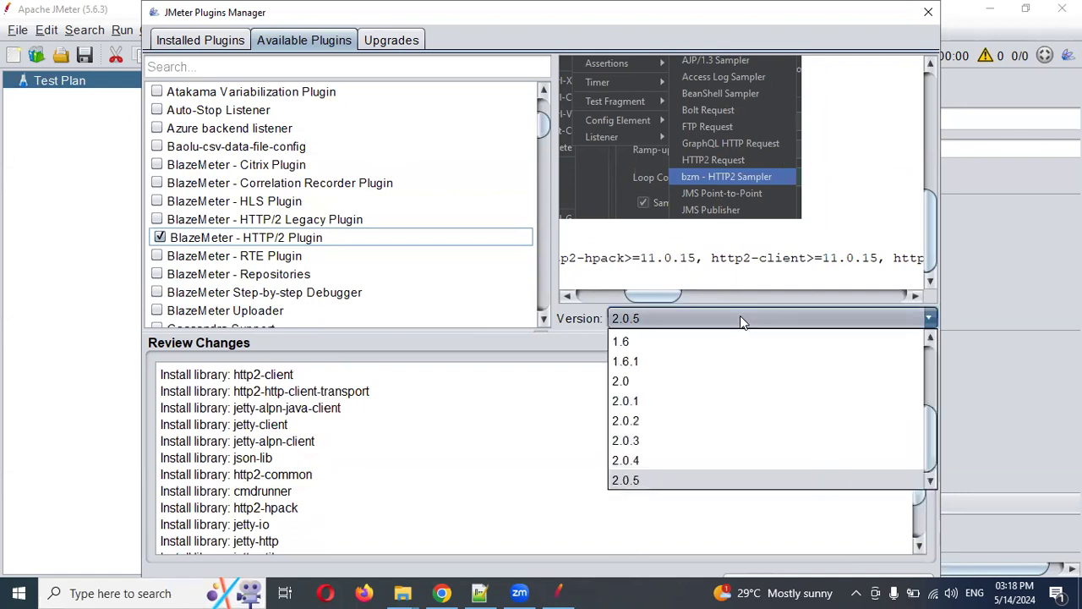
left_click(740, 316)
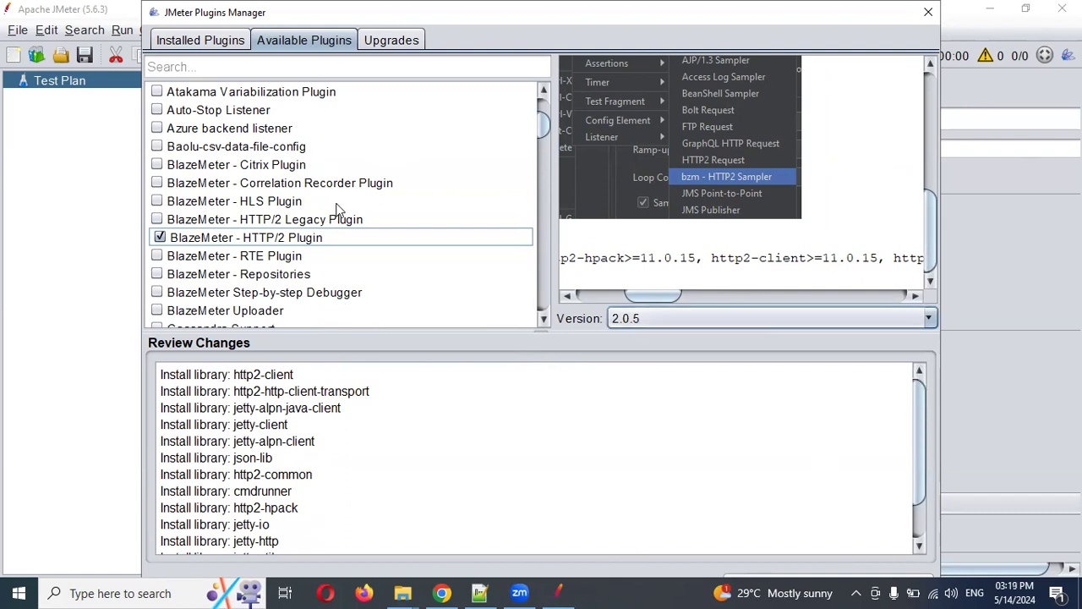
- Check for plugin upgrades and browse the available plugins from the BlazeMeter entries down to Kafka backend listener
left_click(394, 40)
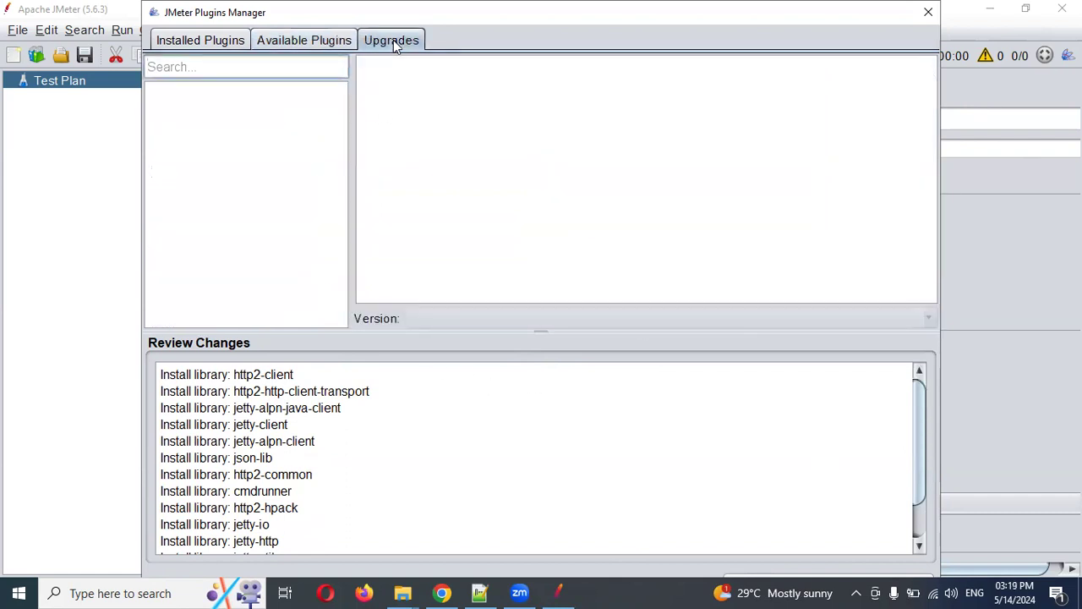
left_click(301, 44)
scroll(427, 215, "down", 3)
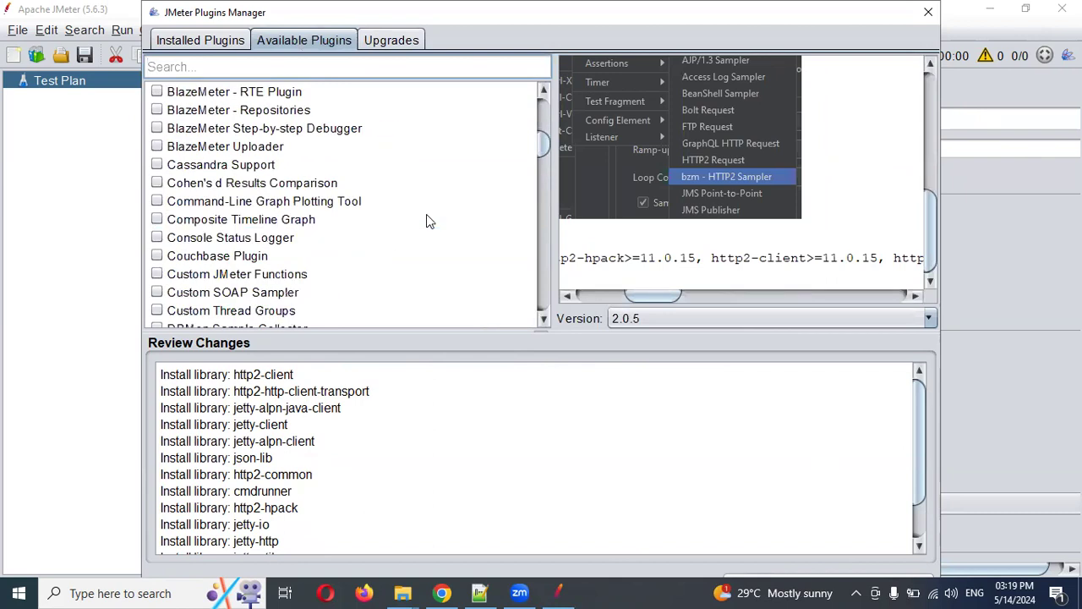
scroll(426, 221, "down", 1)
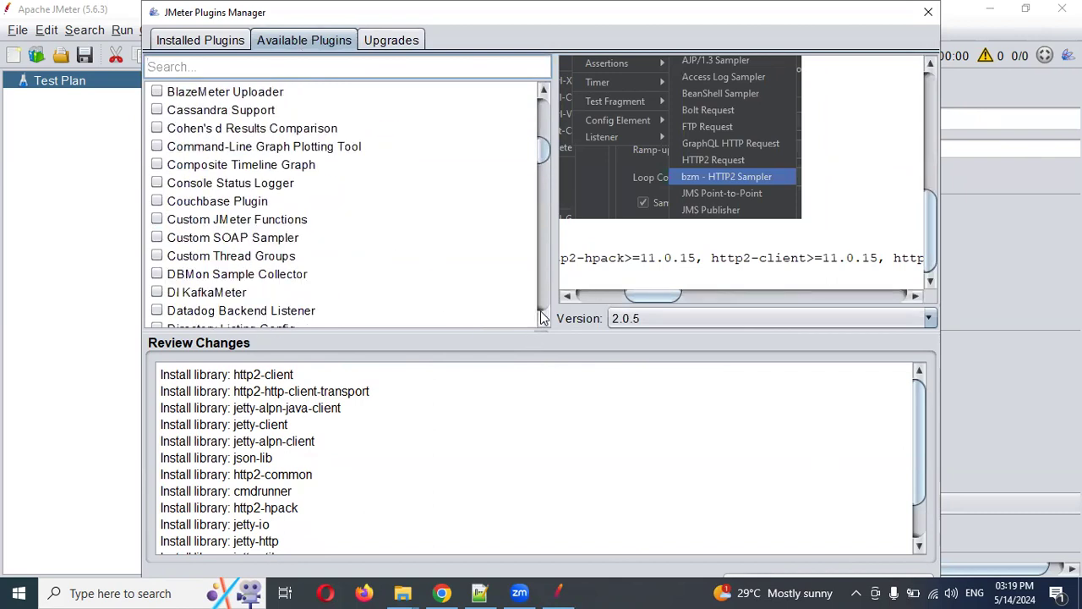
scroll(540, 319, "down", 5)
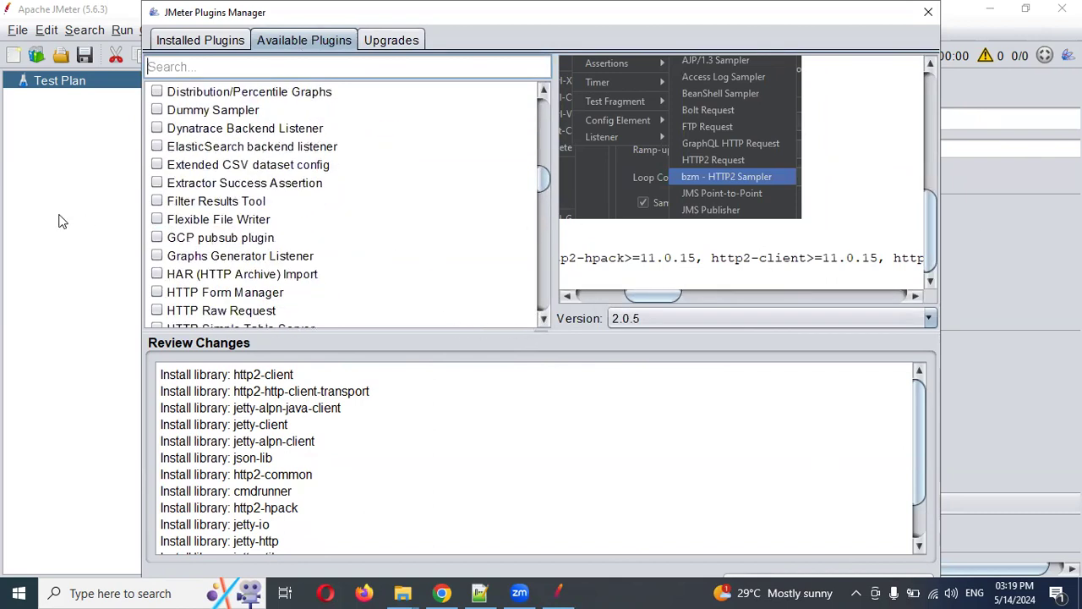
scroll(476, 234, "down", 5)
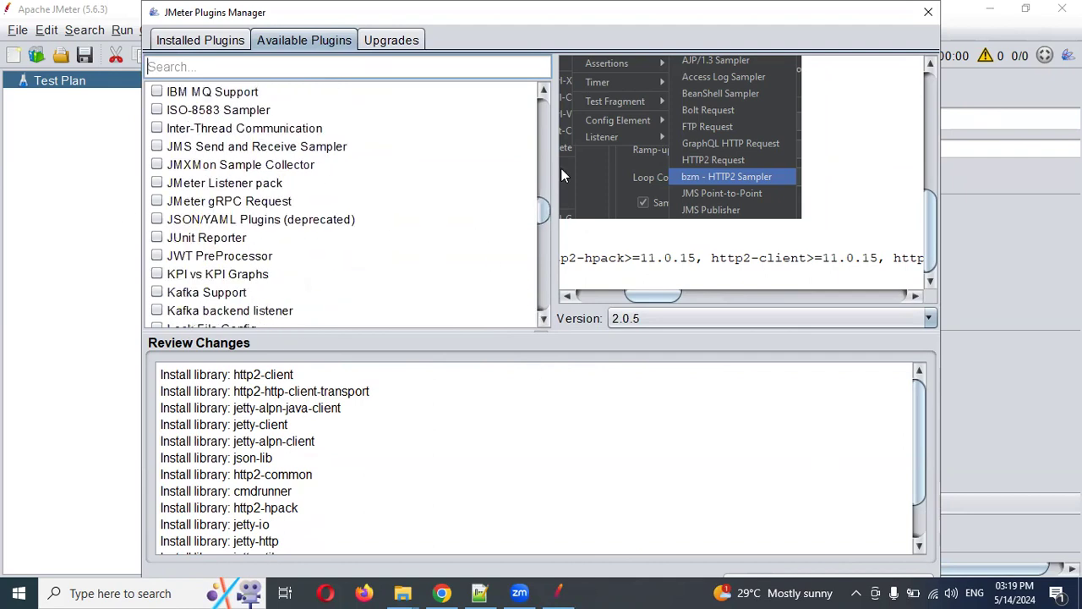
- Close the Plugins Manager and zoom the JMeter interface out two levels
left_click(928, 12)
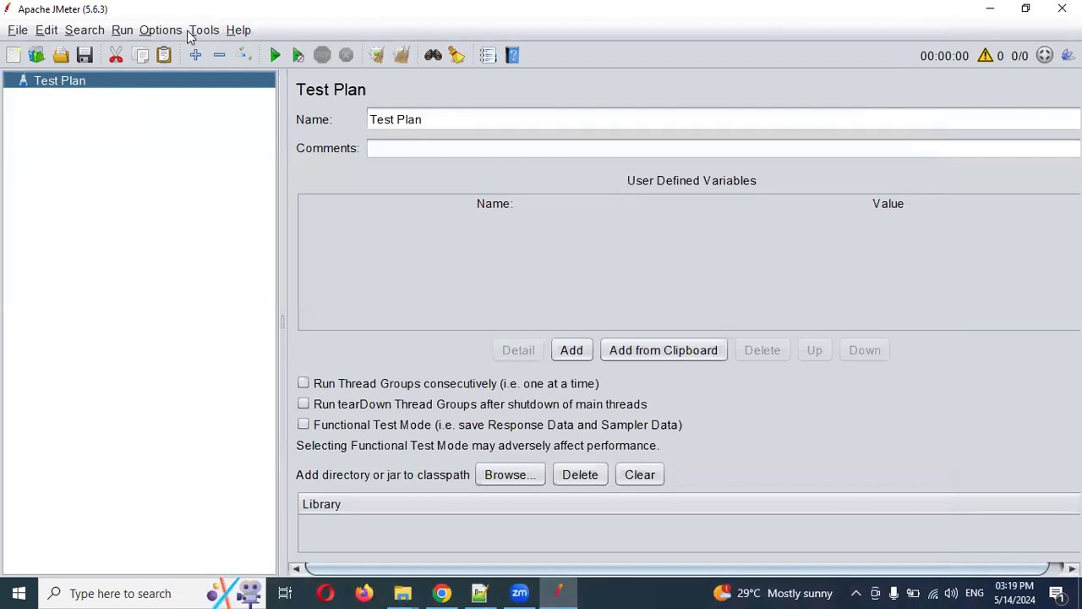
left_click(161, 29)
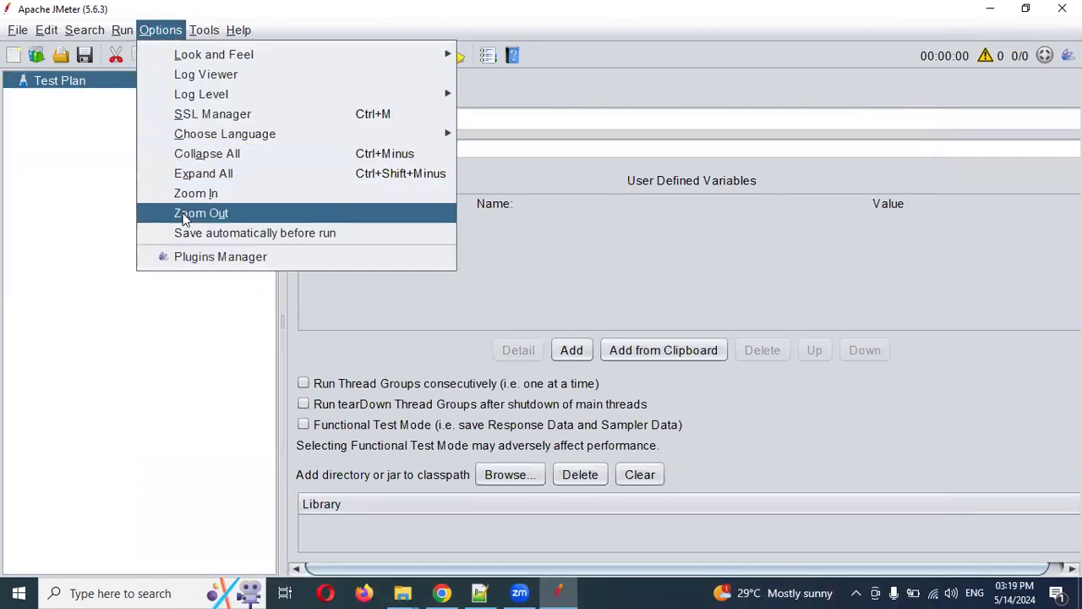
left_click(181, 213)
left_click(161, 31)
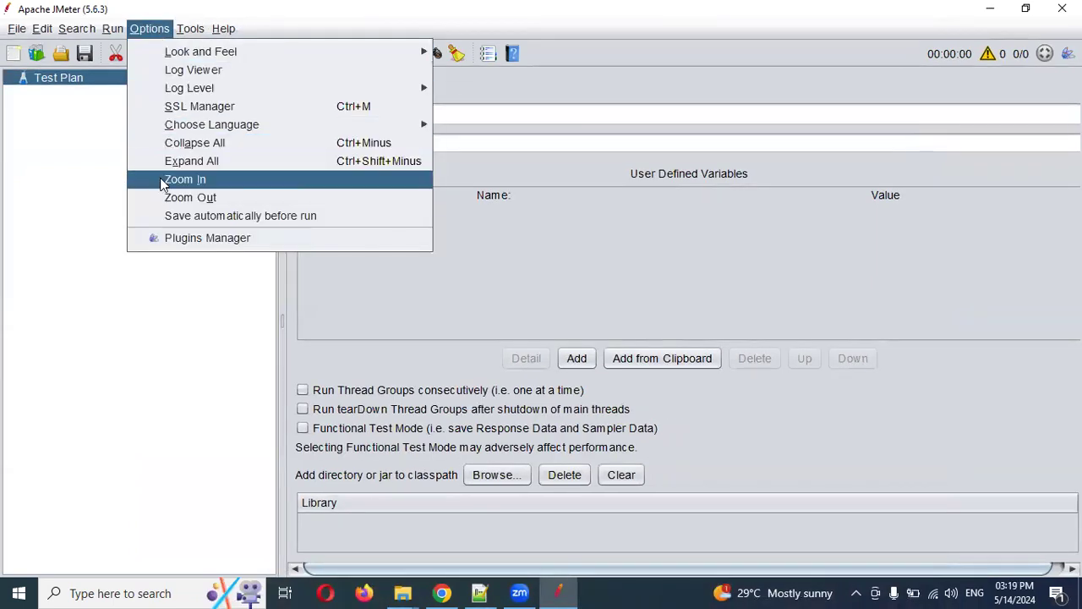
left_click(174, 196)
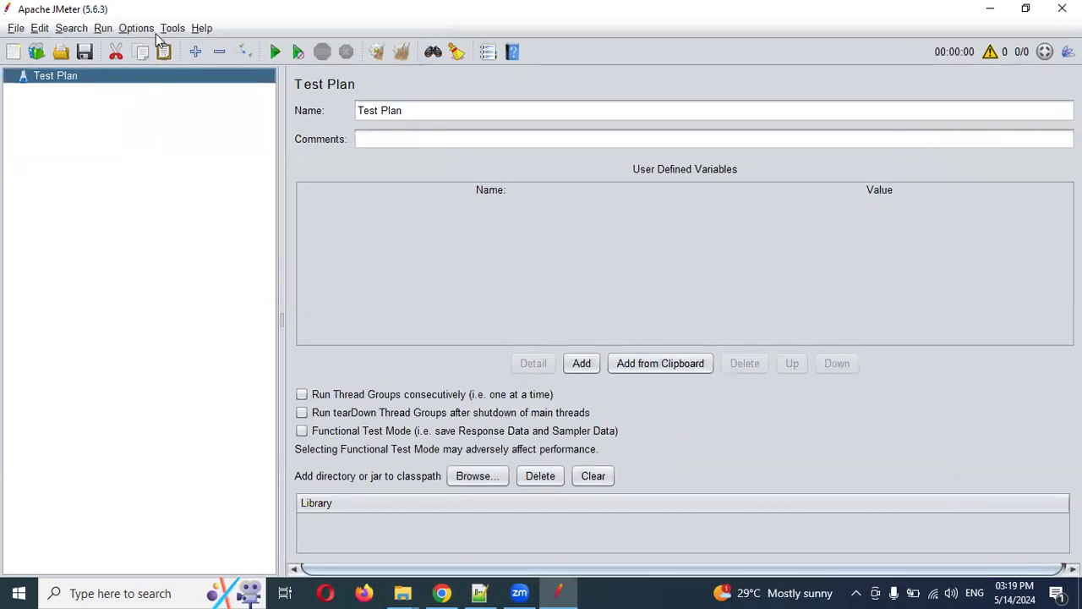
- Reopen the Plugins Manager and reposition its window so that the Apply Changes and Restart JMeter option is accessible
left_click(132, 32)
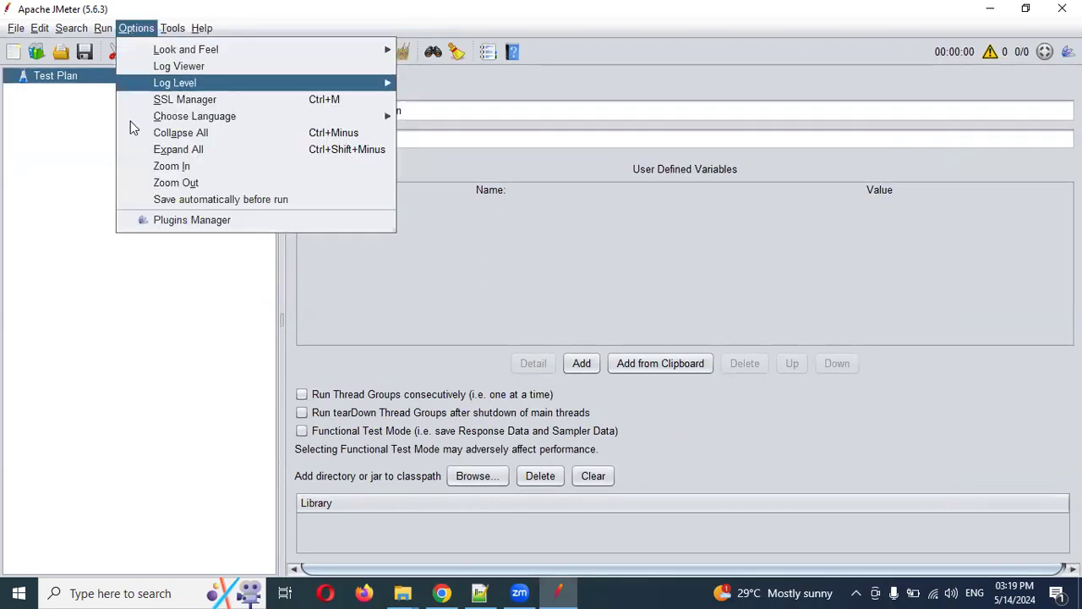
left_click(165, 222)
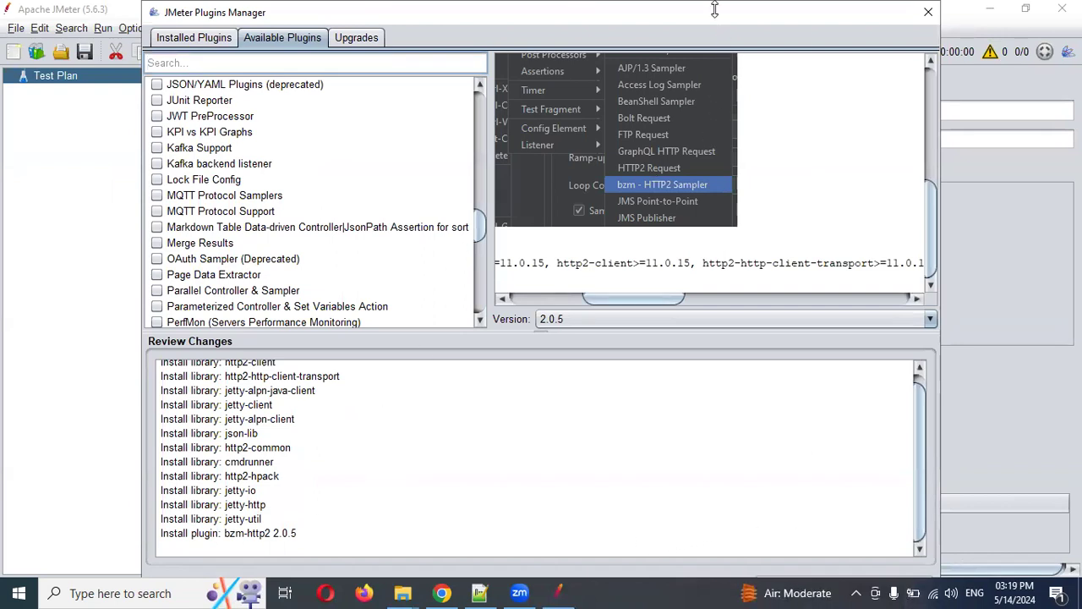
left_click_drag(715, 9, 668, 31)
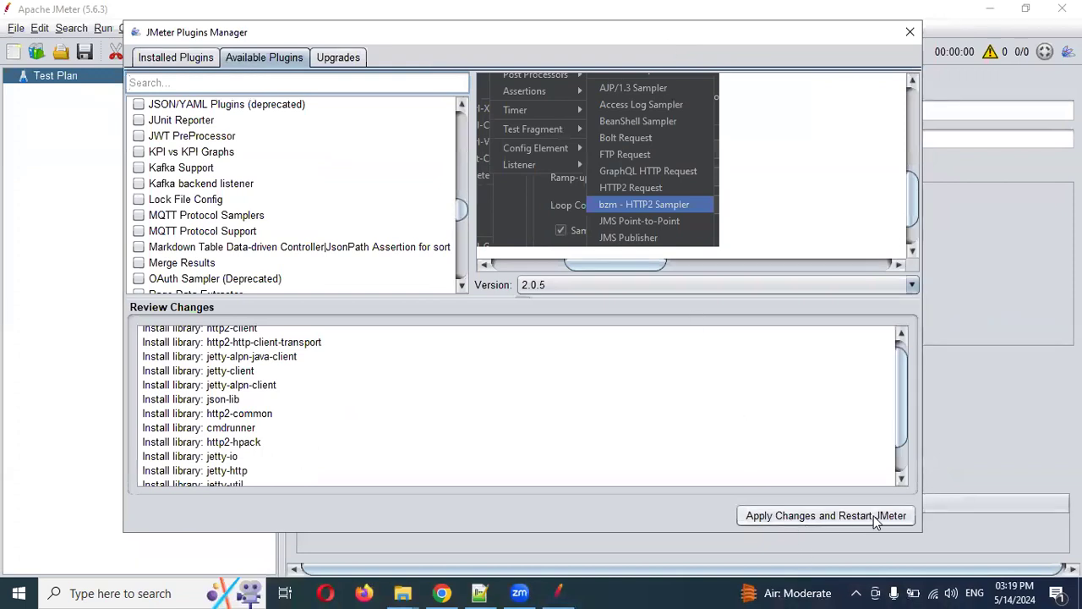
- Locate the marked BlazeMeter - HTTP/2 Plugin among the available plugins and review its pending installations from the beginning
scroll(210, 230, "up", 8)
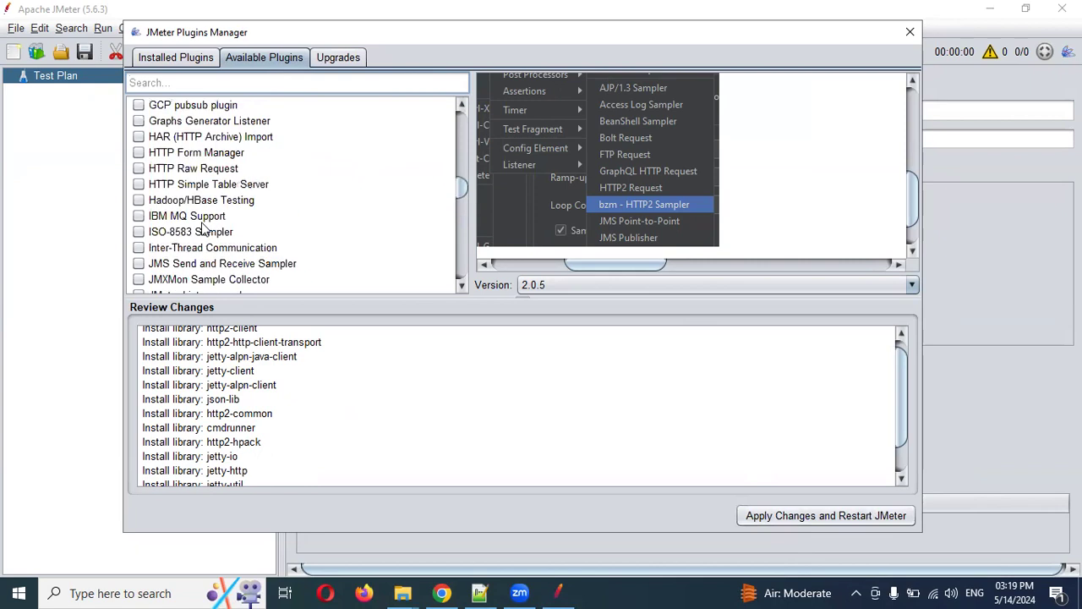
scroll(212, 230, "up", 3)
scroll(211, 230, "up", 4)
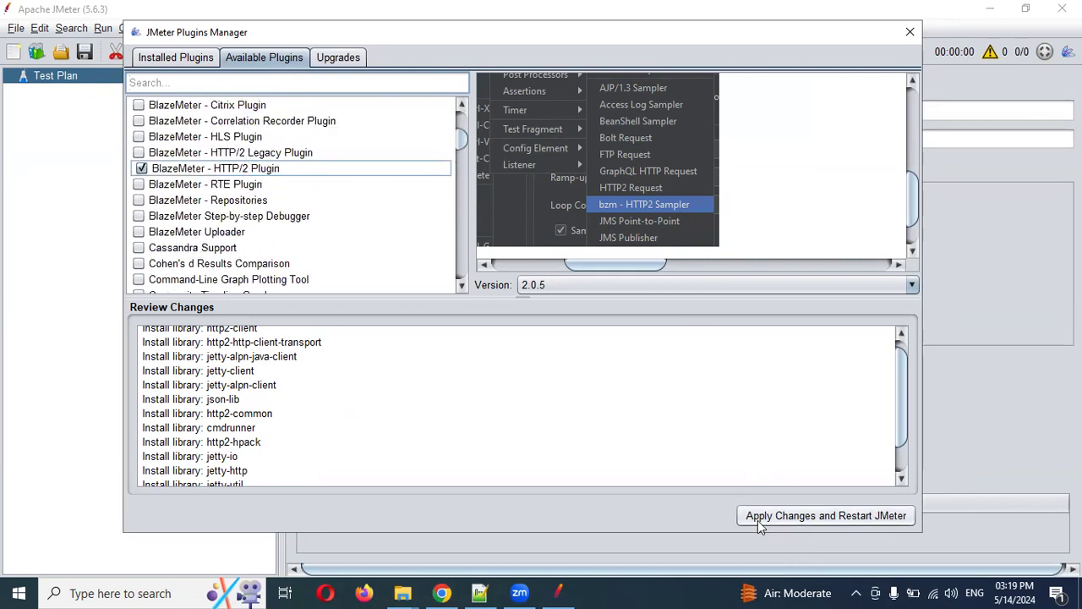
scroll(252, 395, "up", 1)
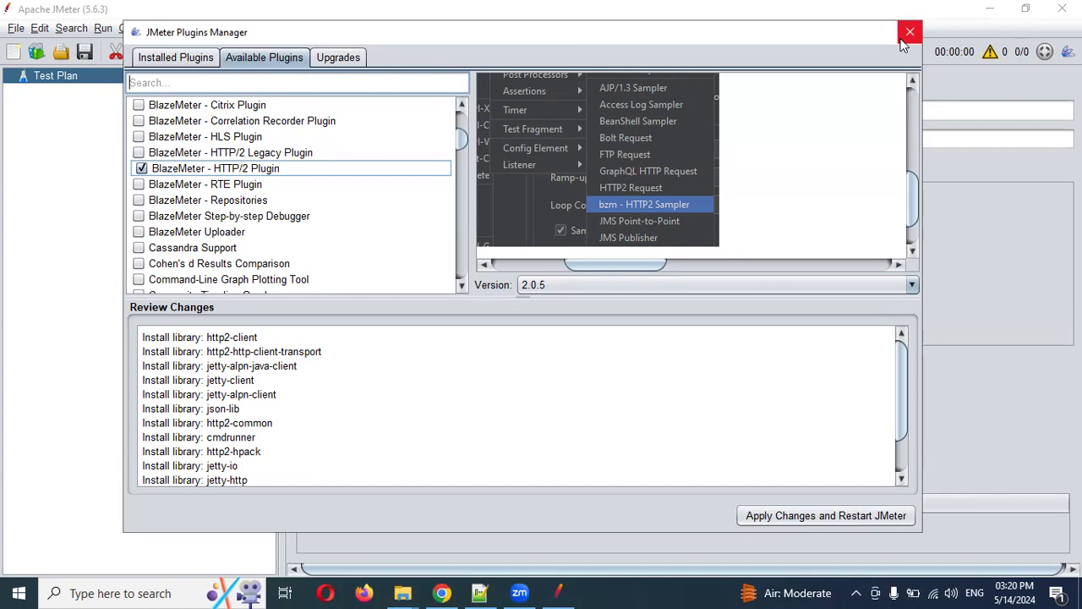
left_click(862, 587)
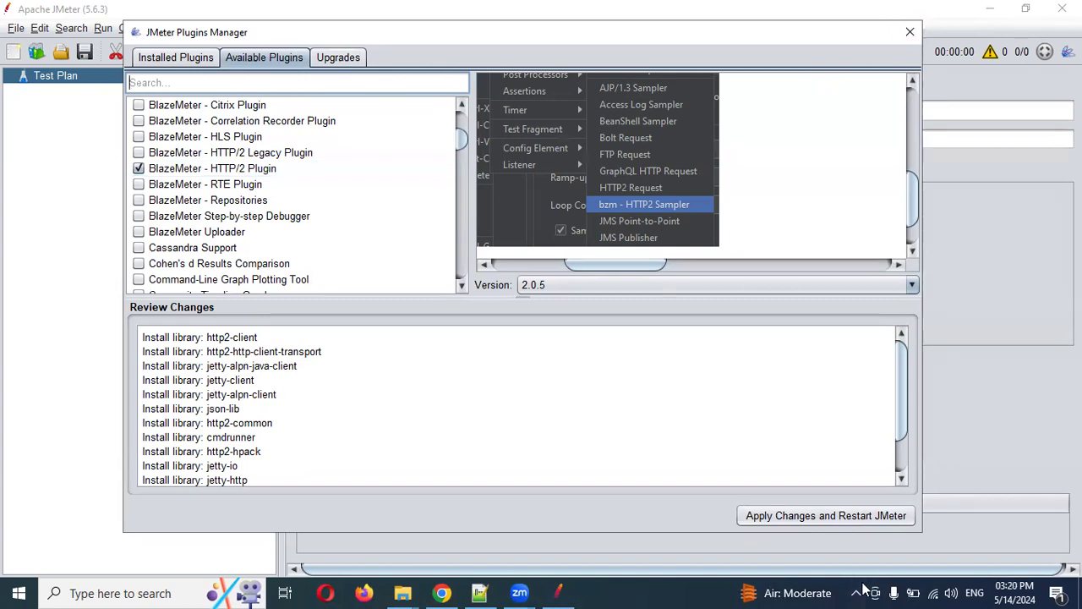